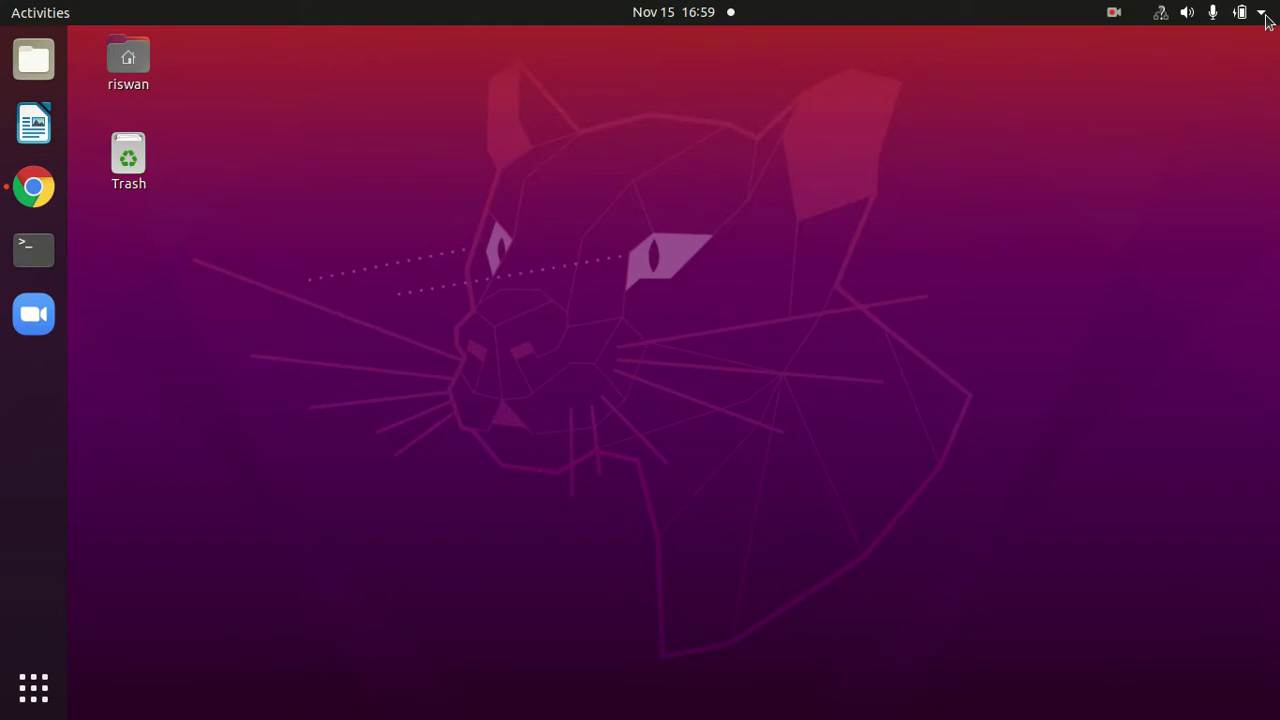
- Open the configuration of the wired connection in the network settings
click(1263, 16)
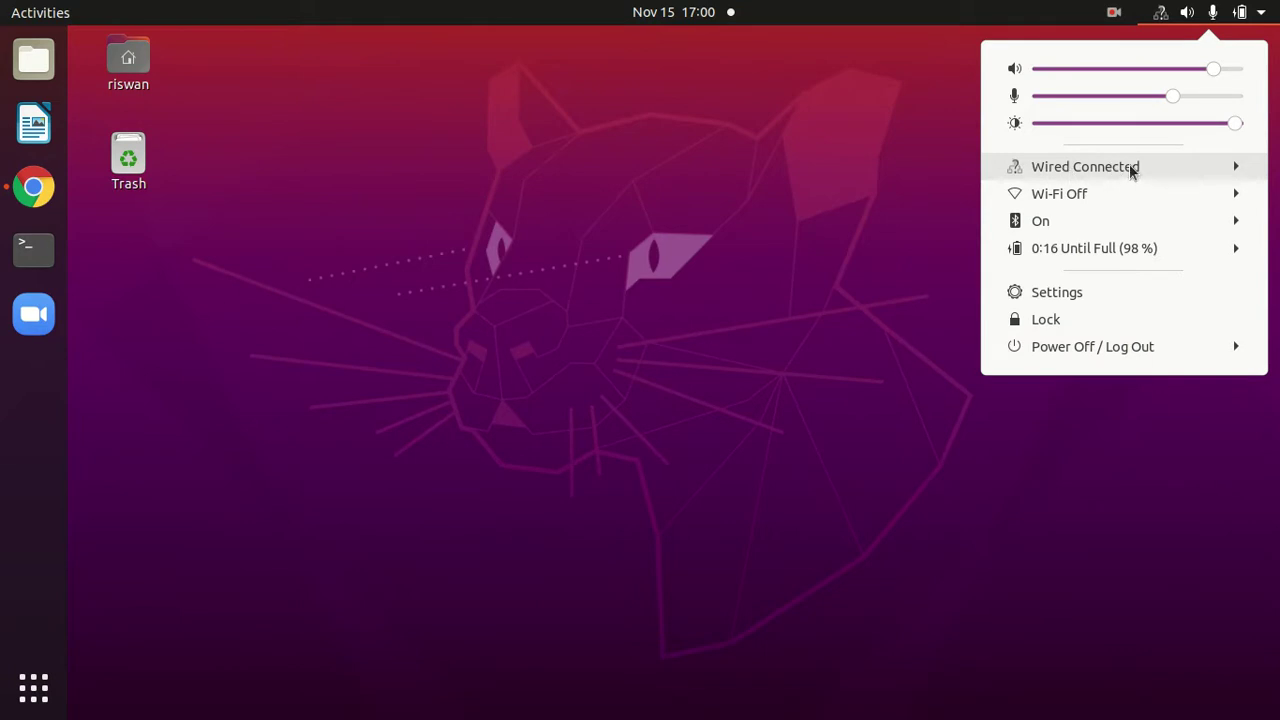
click(1233, 168)
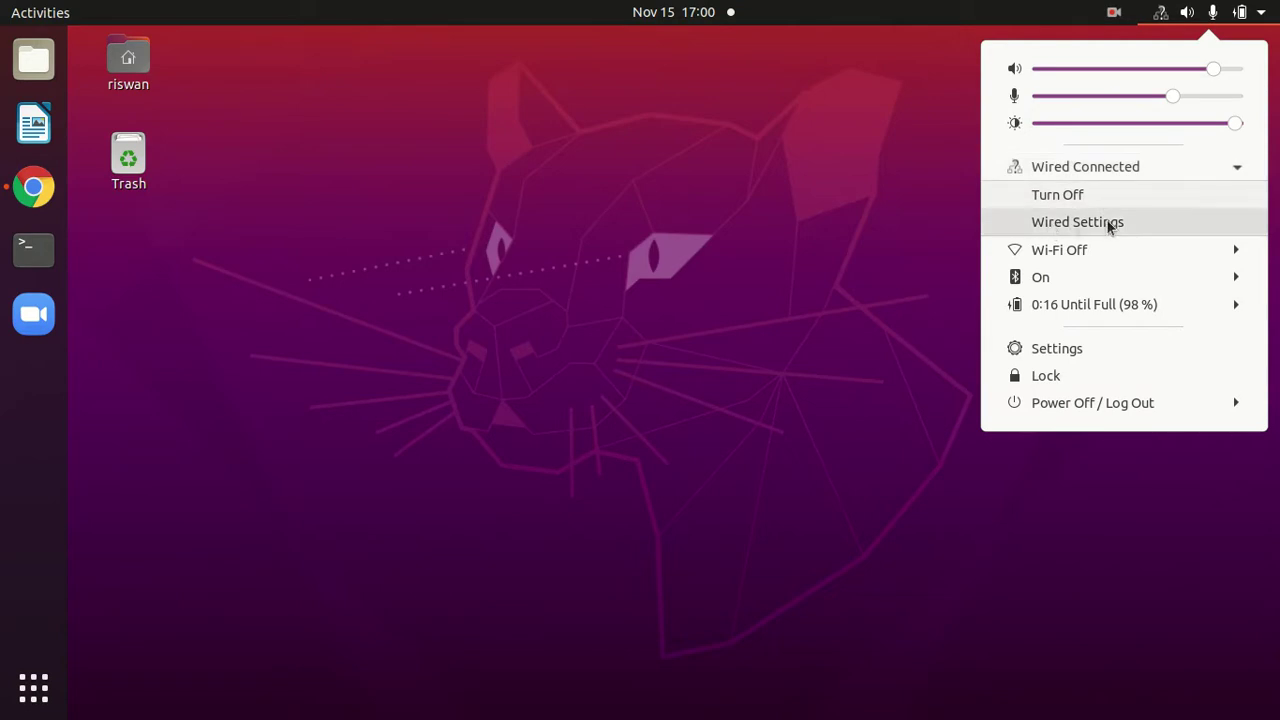
click(1094, 222)
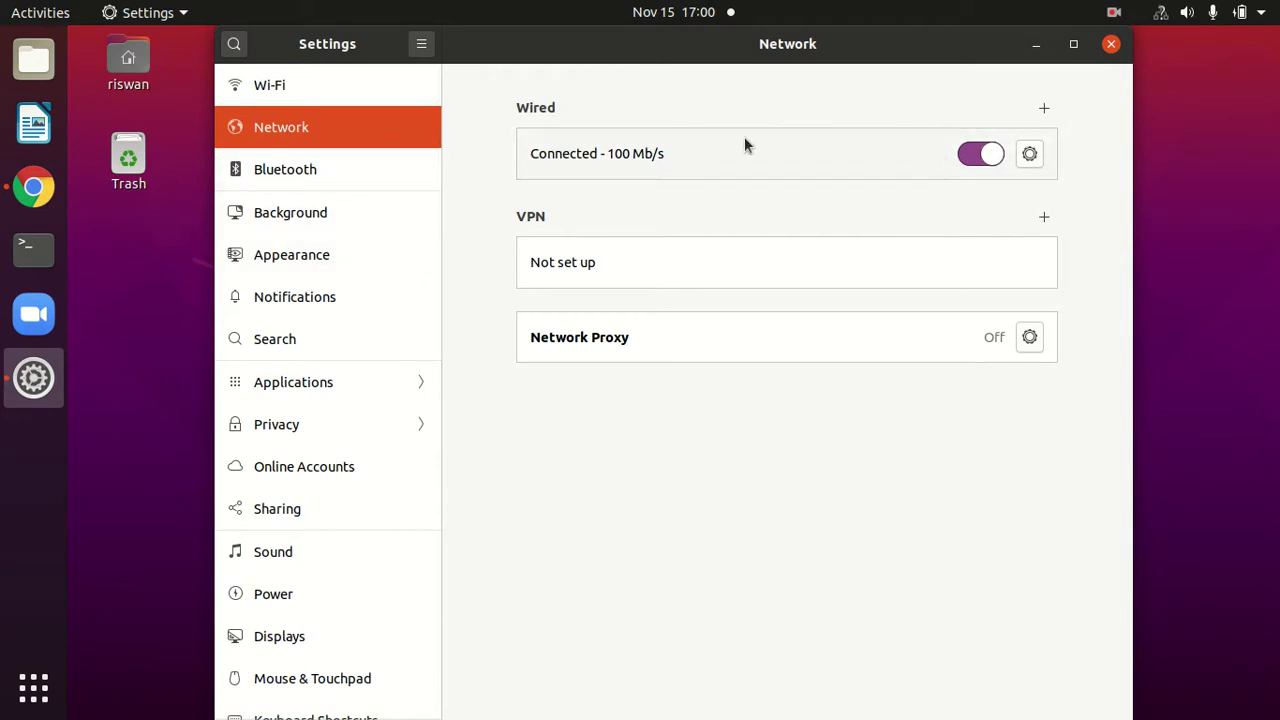
click(1033, 162)
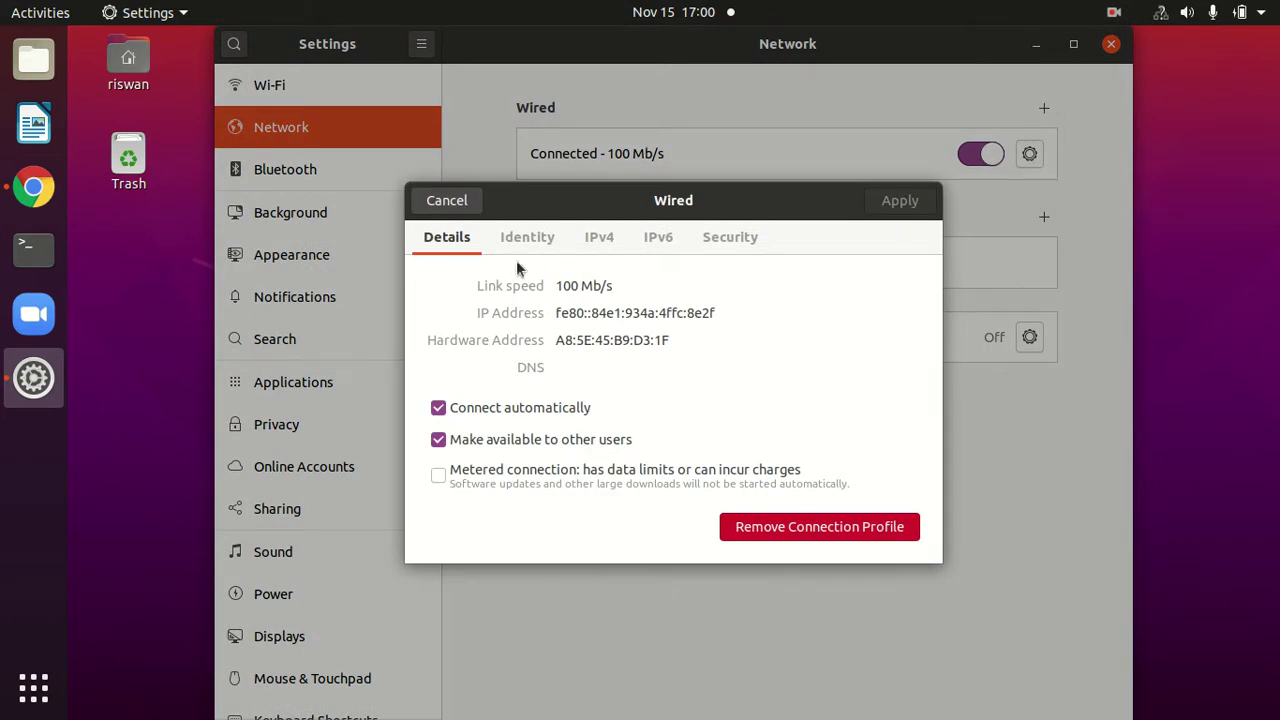
- Set the wired connection's IPv4 method to Manual and enter the address 192.168.1.99
click(608, 242)
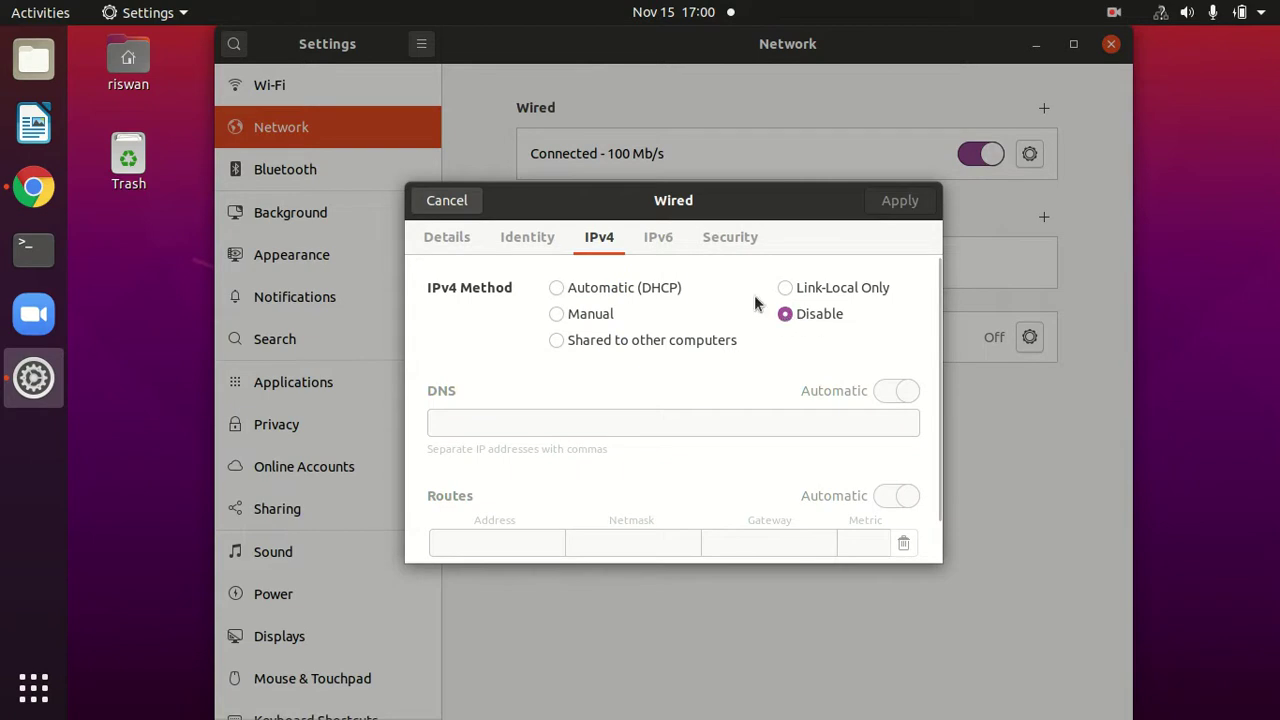
click(556, 313)
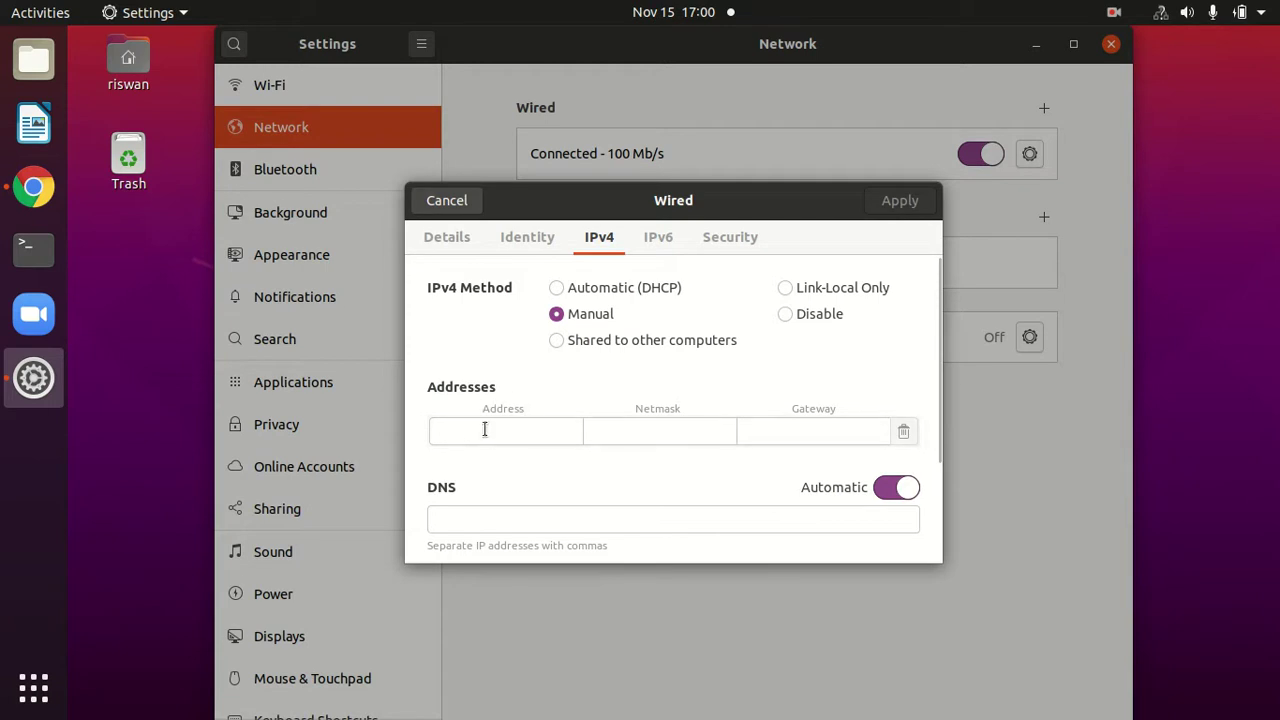
click(516, 441)
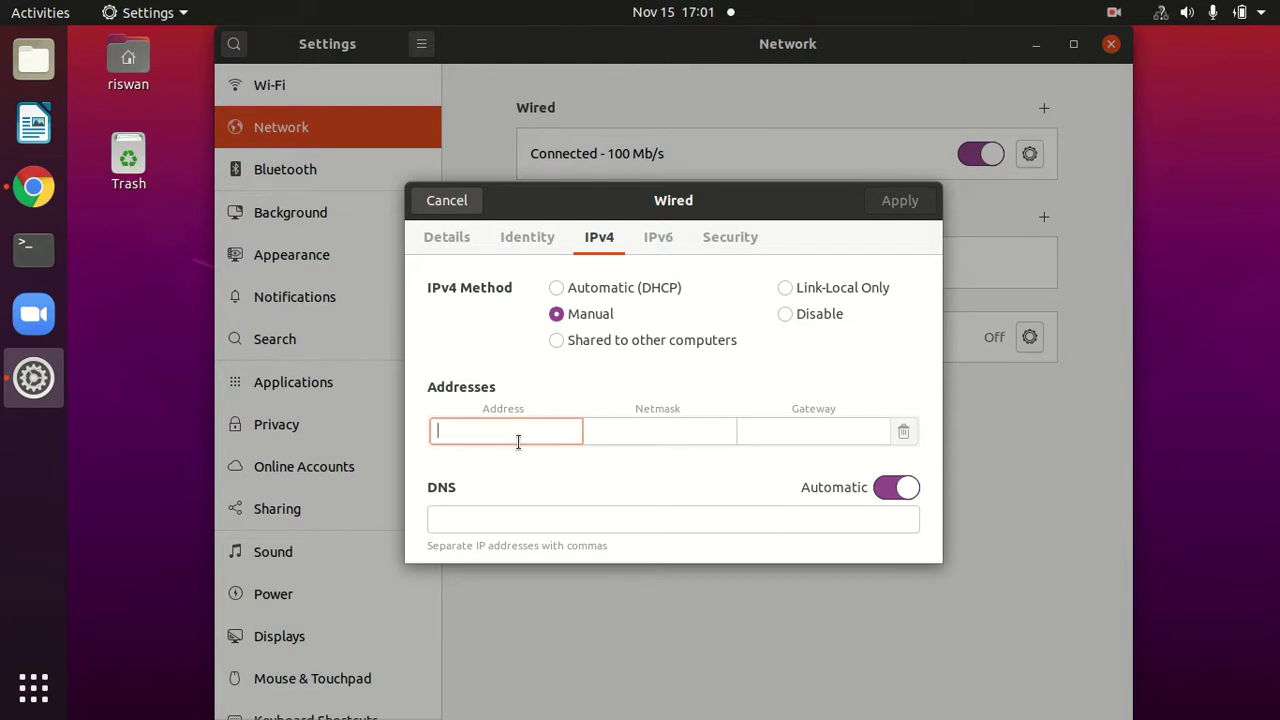
text(192.168)
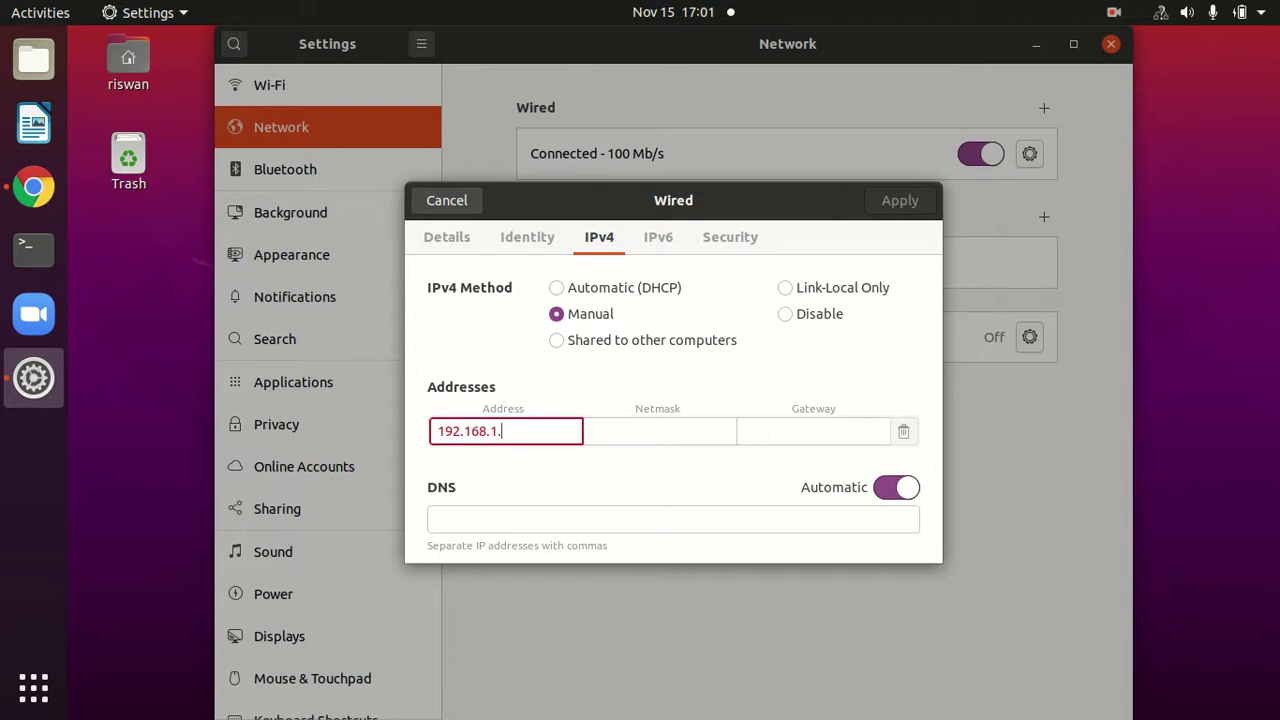
text(.1.99)
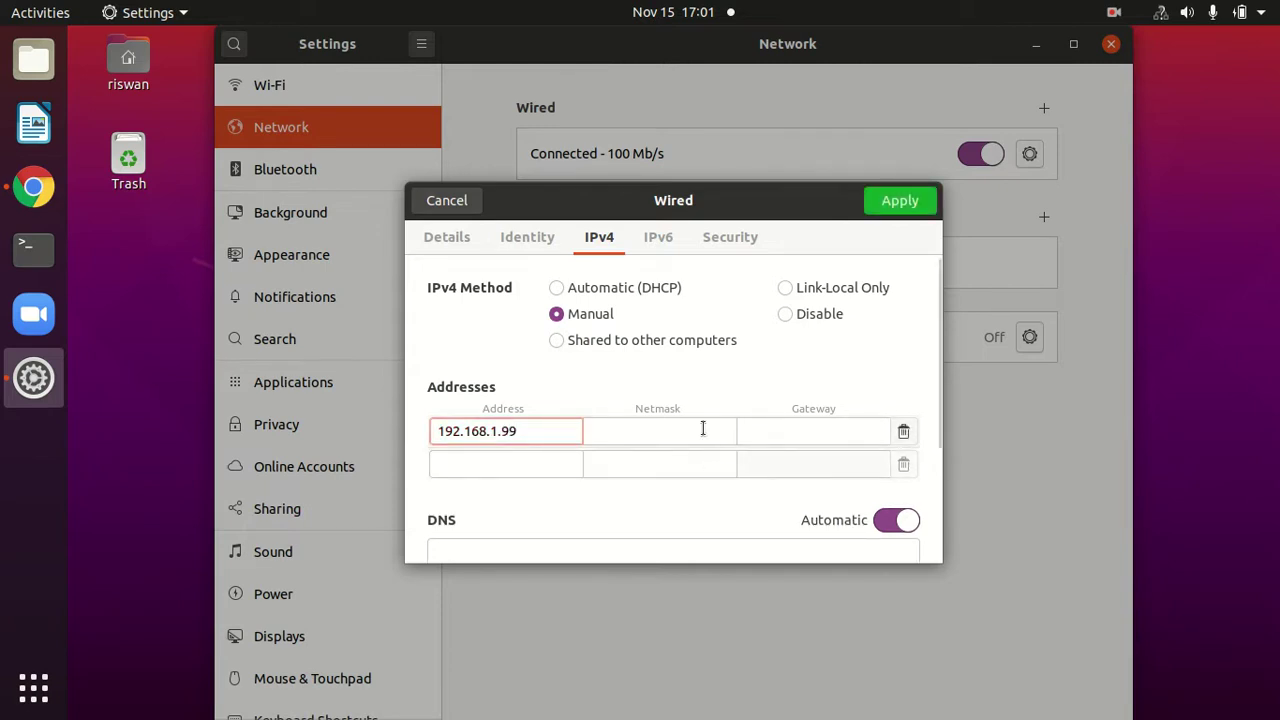
- Set the netmask of the 192.168.1.99 address entry to 255.255.255.0
click(647, 433)
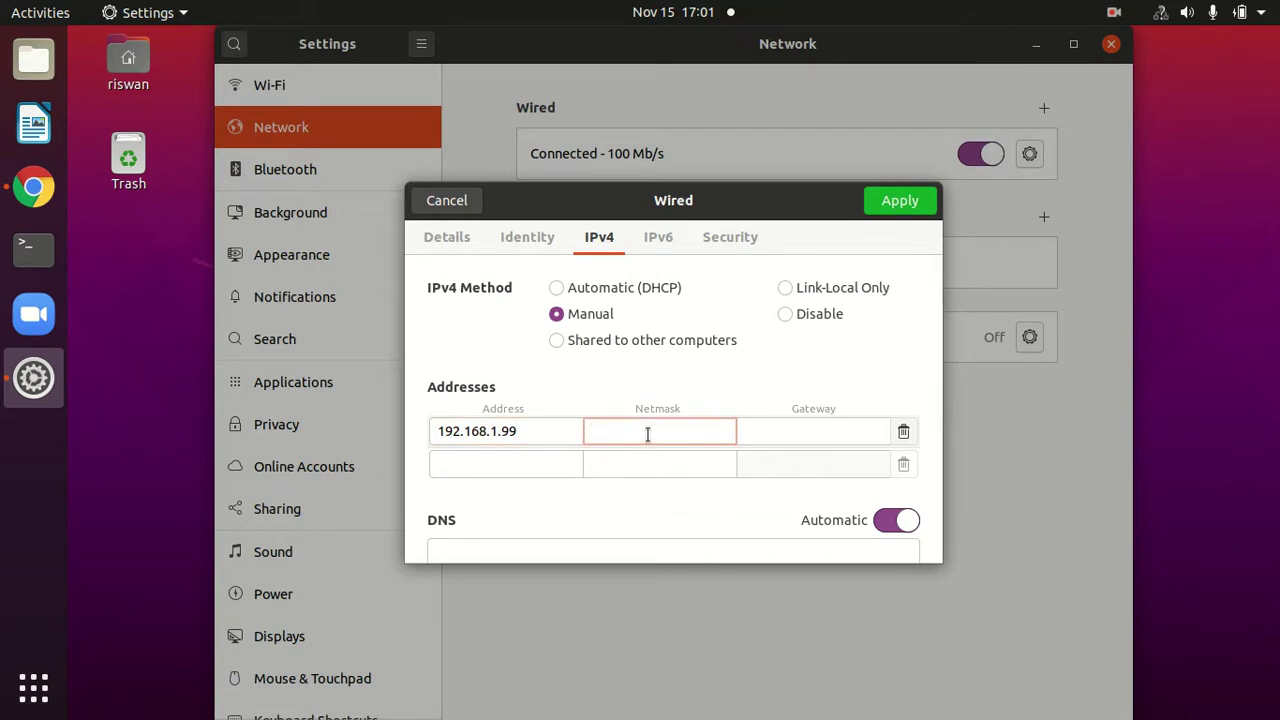
text(244.2)
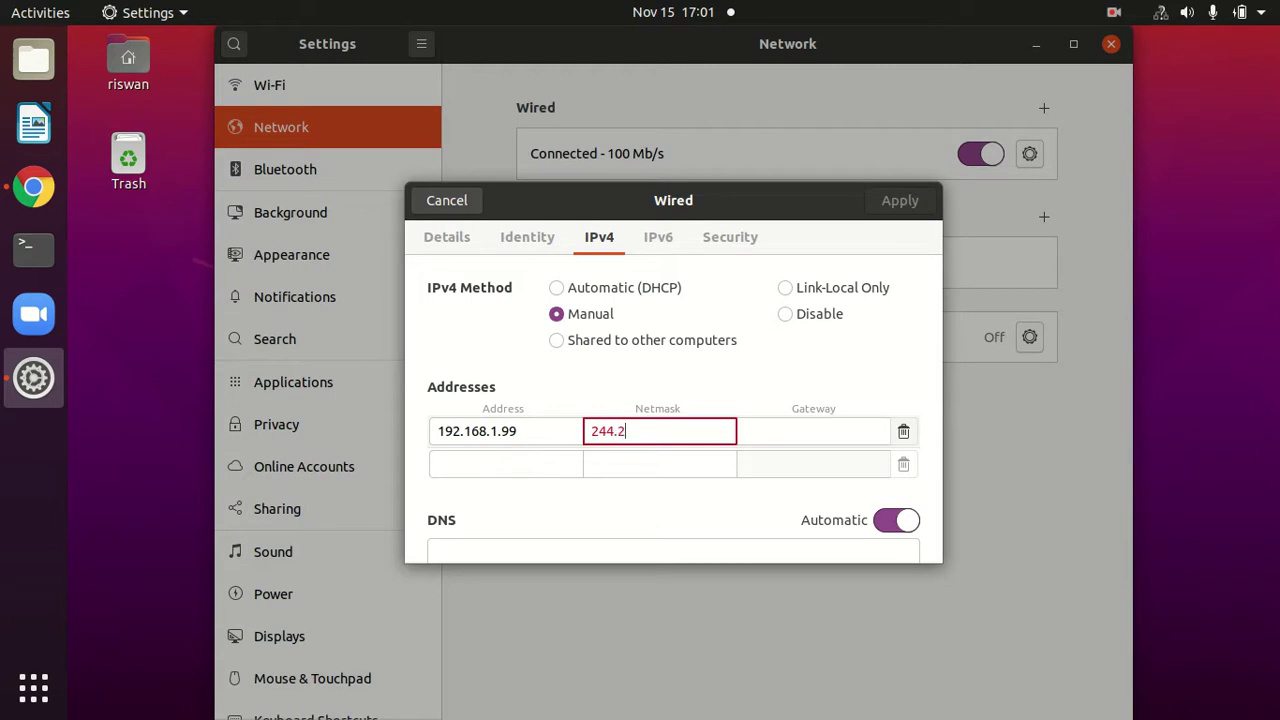
key(BackSpace)
text(55)
key(BackSpace)
key(BackSpace)
key(BackSpace)
text(55.255.2555.0)
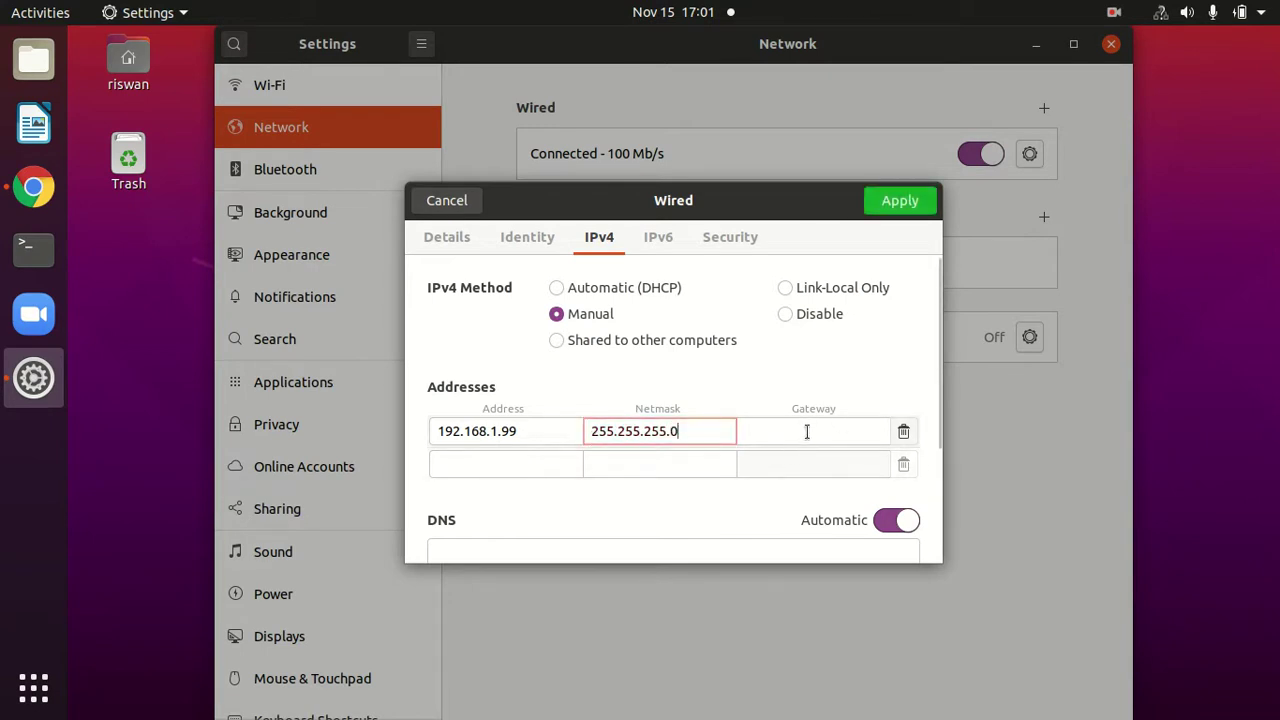
- Set the gateway of the 192.168.1.99 address entry to 192.168.1.1
click(775, 432)
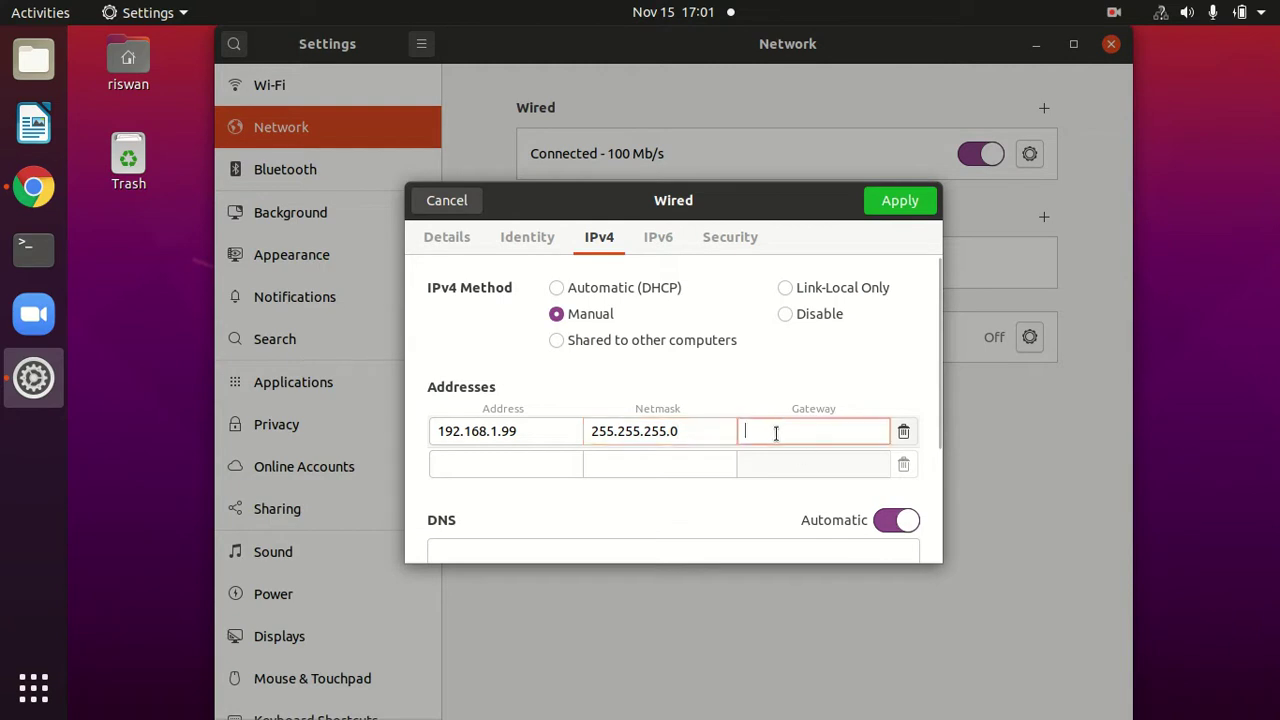
text(192.168.1)
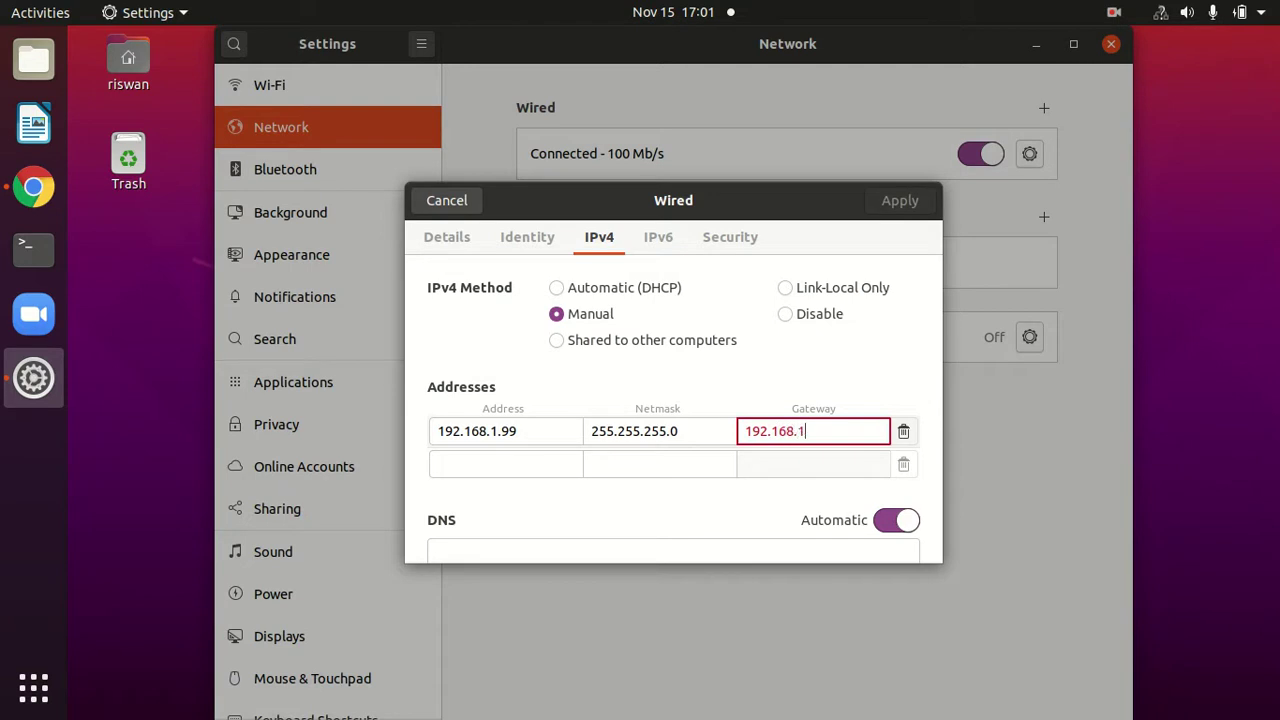
text(.1)
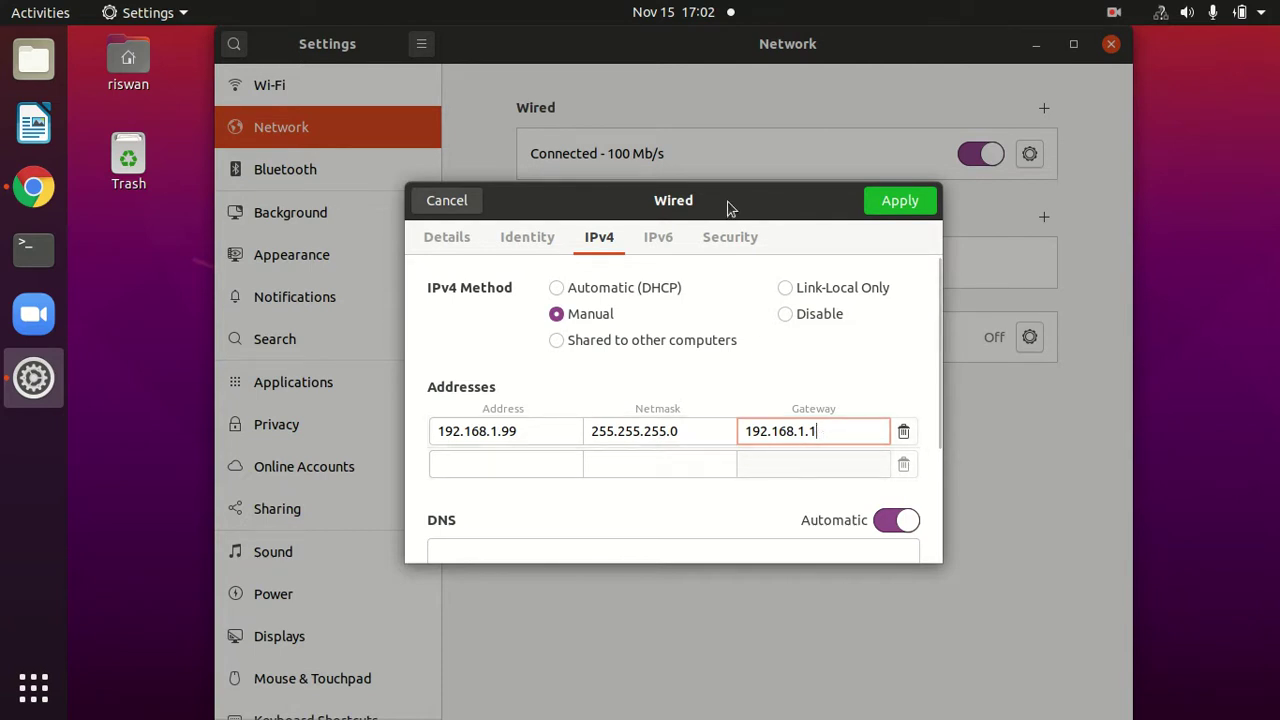
- Enter 202.134.0.155, 8.8.8.8 as the IPv4 DNS servers and apply the wired connection changes
drag(729, 206, 734, 137)
click(759, 558)
scroll(664, 500, down, 1)
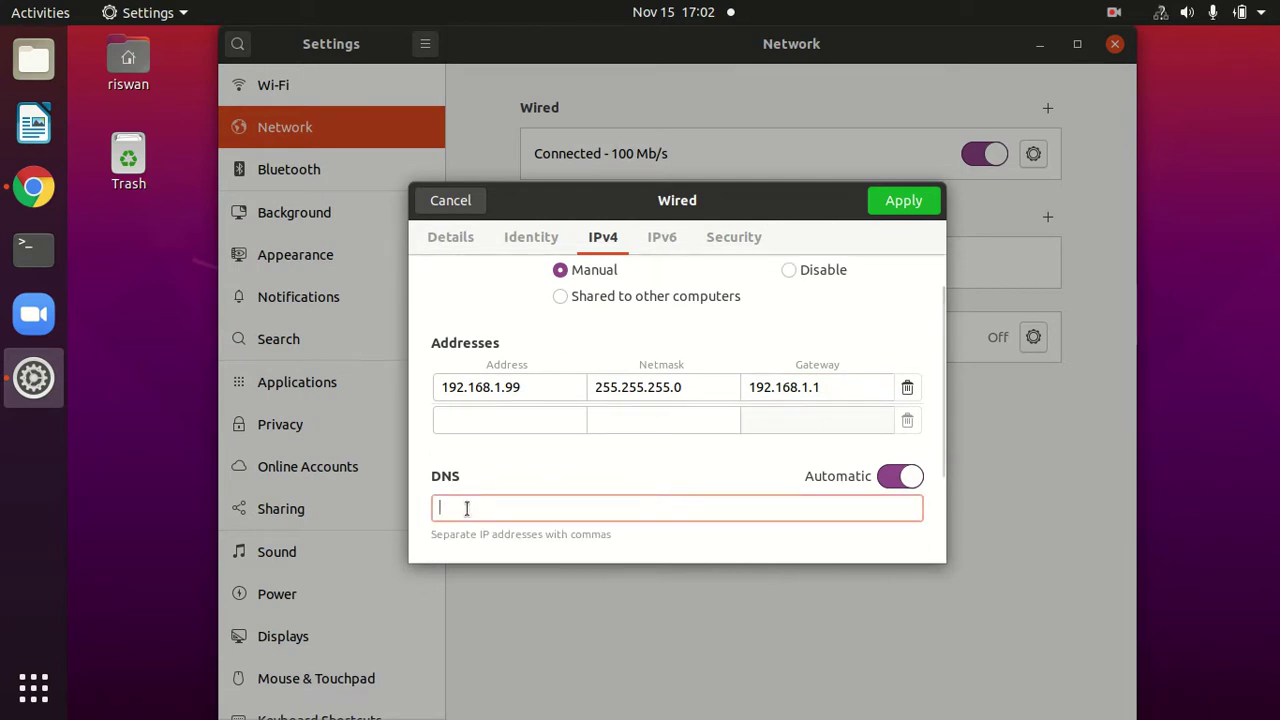
text(202.134)
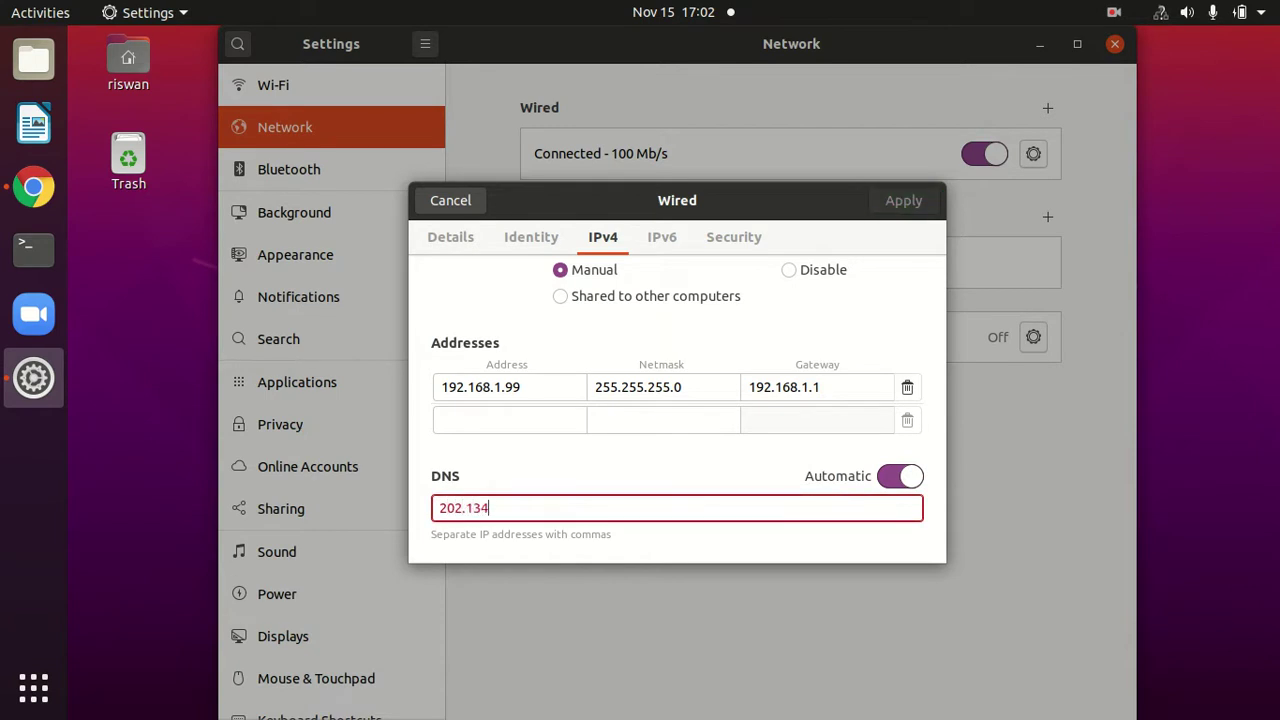
text(.0.155)
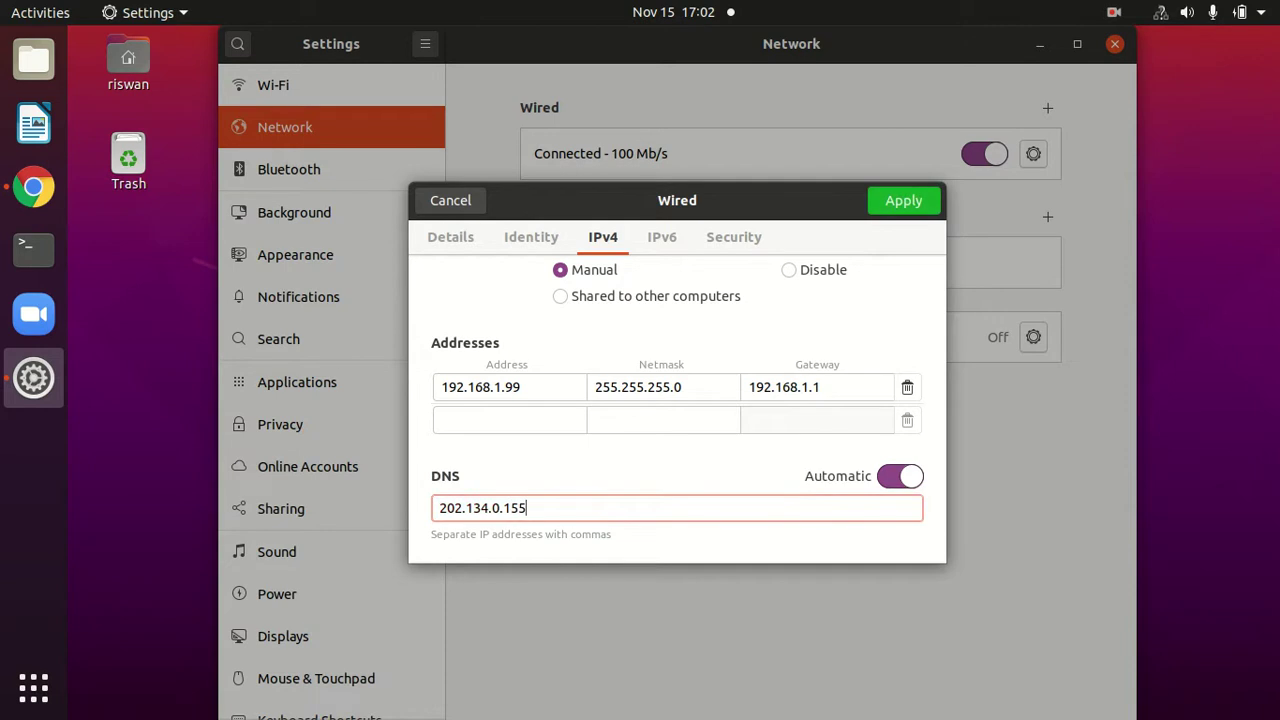
text(, 8.8.8.8)
click(906, 203)
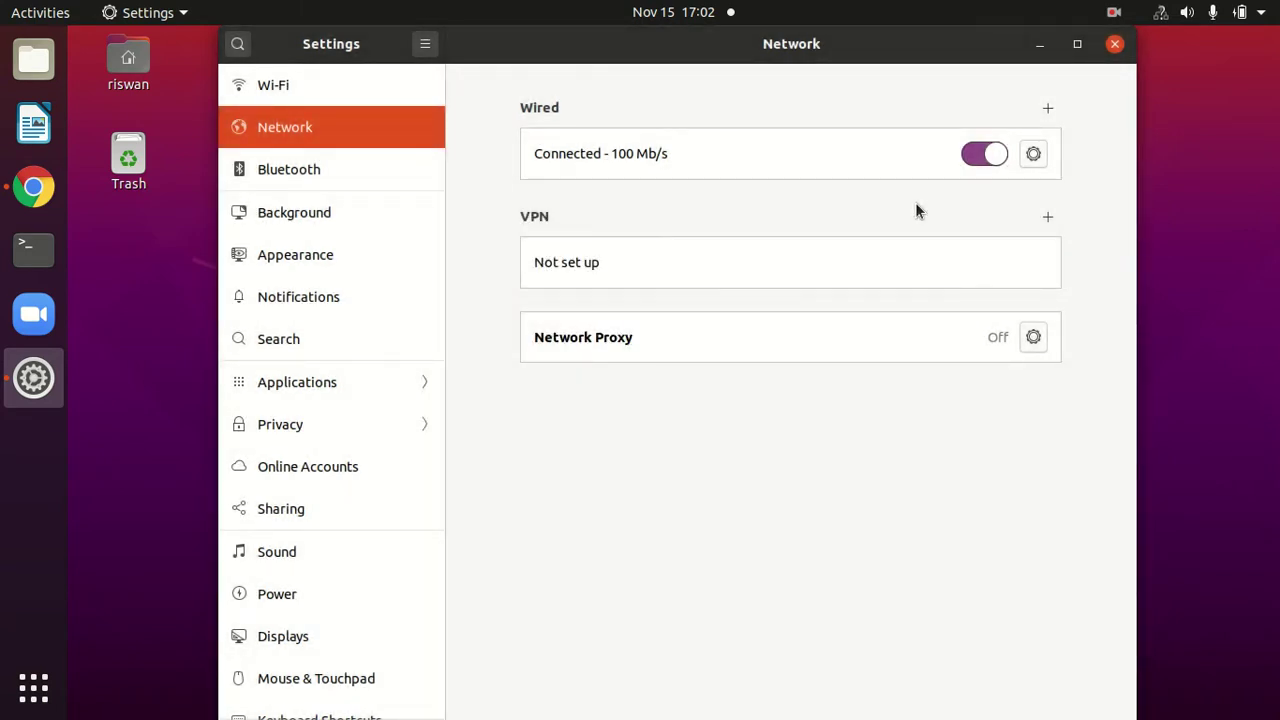
- Restart the wired connection by turning it off and on again, and close the settings window
click(992, 155)
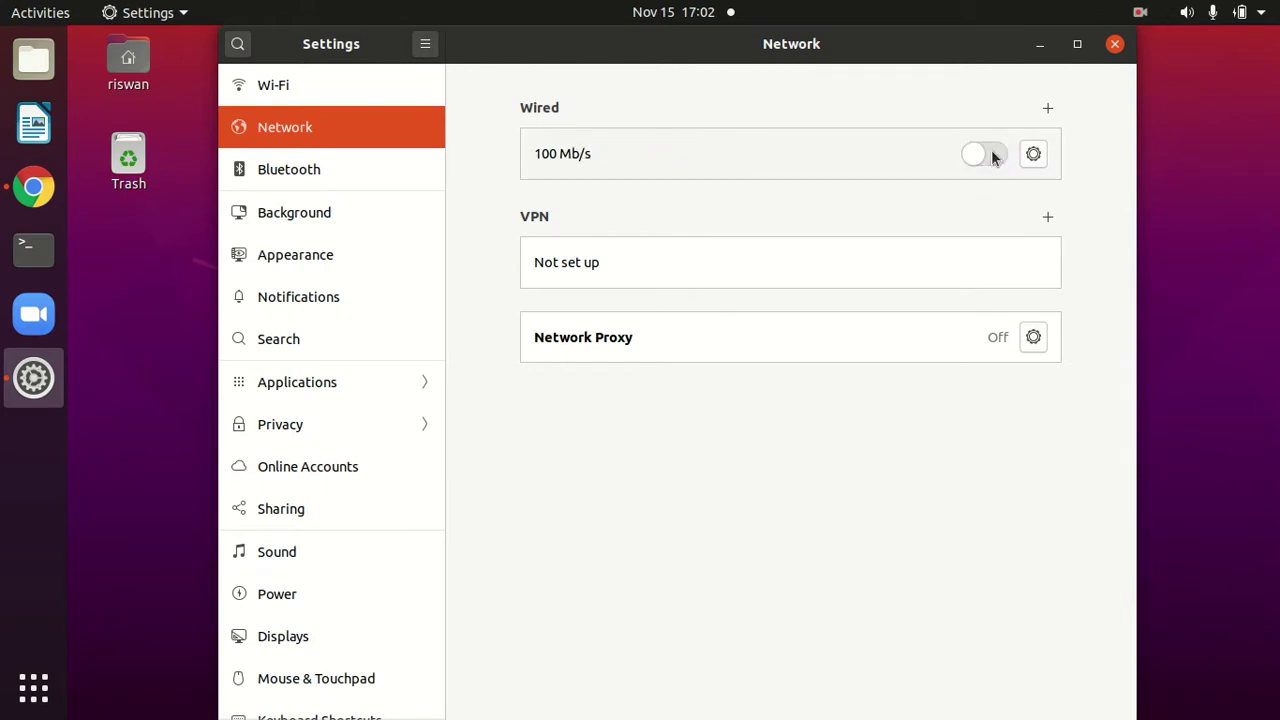
click(988, 157)
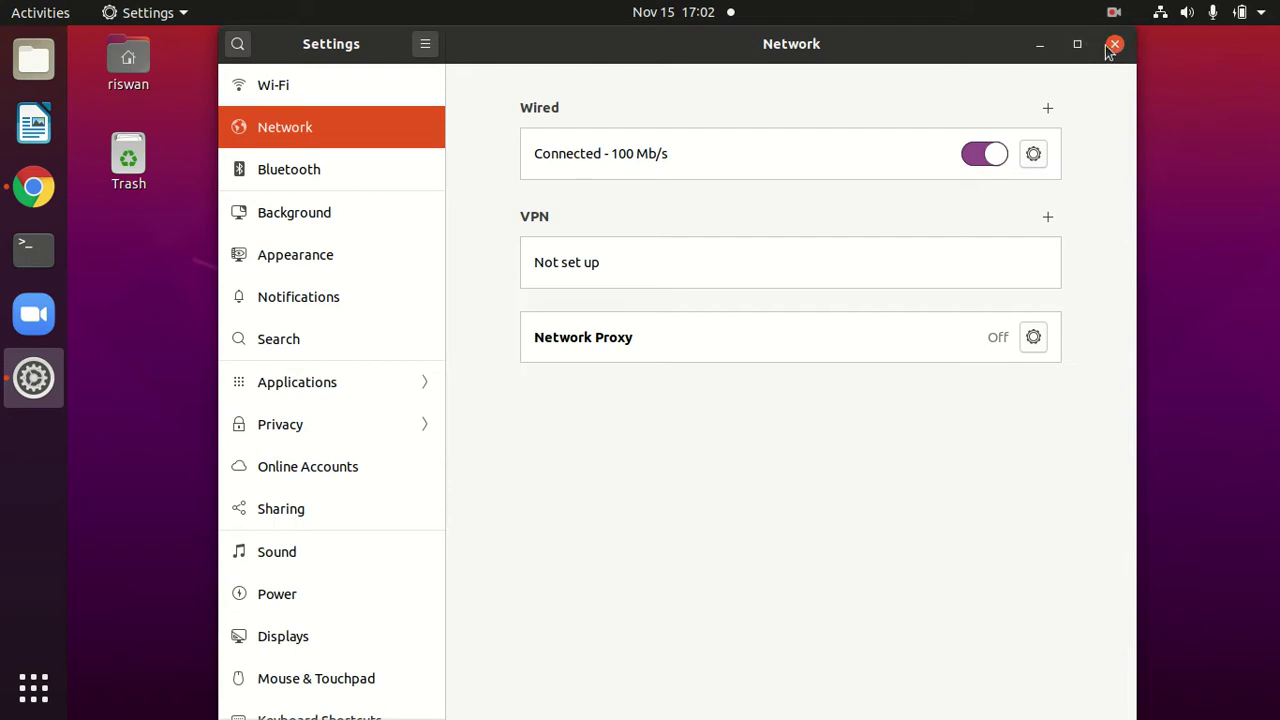
click(1114, 44)
- Switch to Google Chrome, load detik.com to test the internet connection, and minimize the browser
click(20, 189)
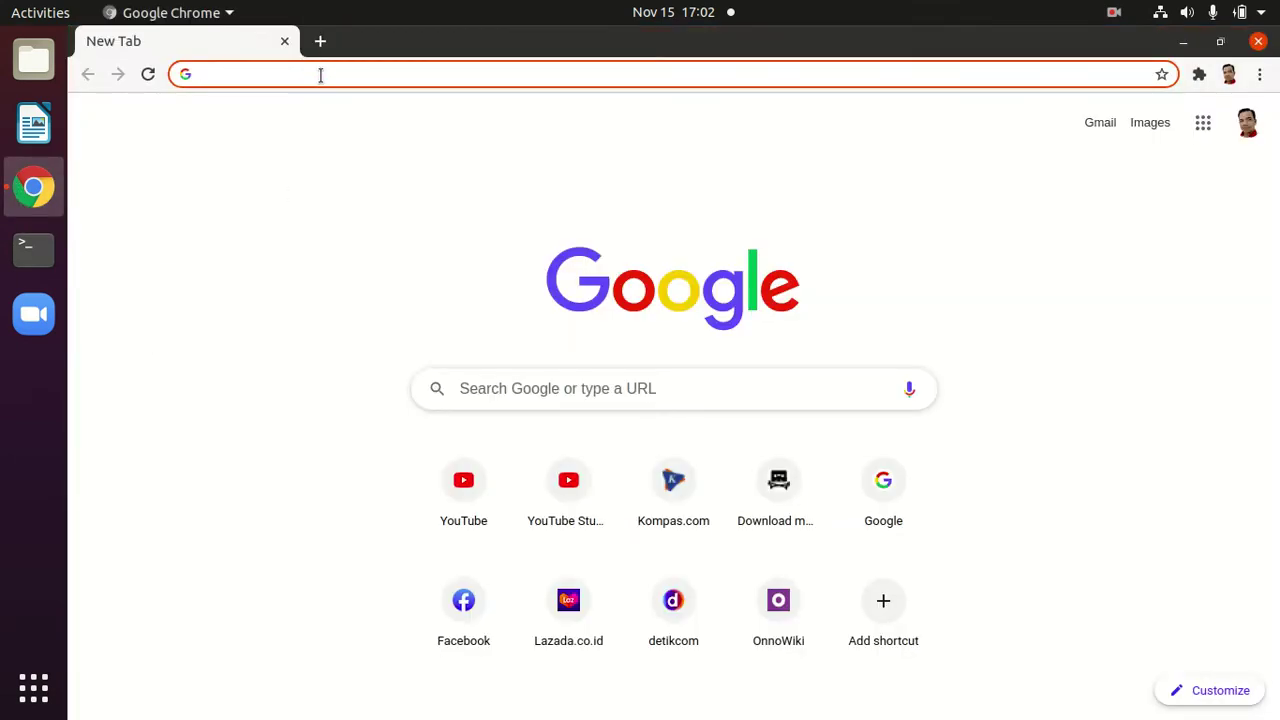
text(detik.com)
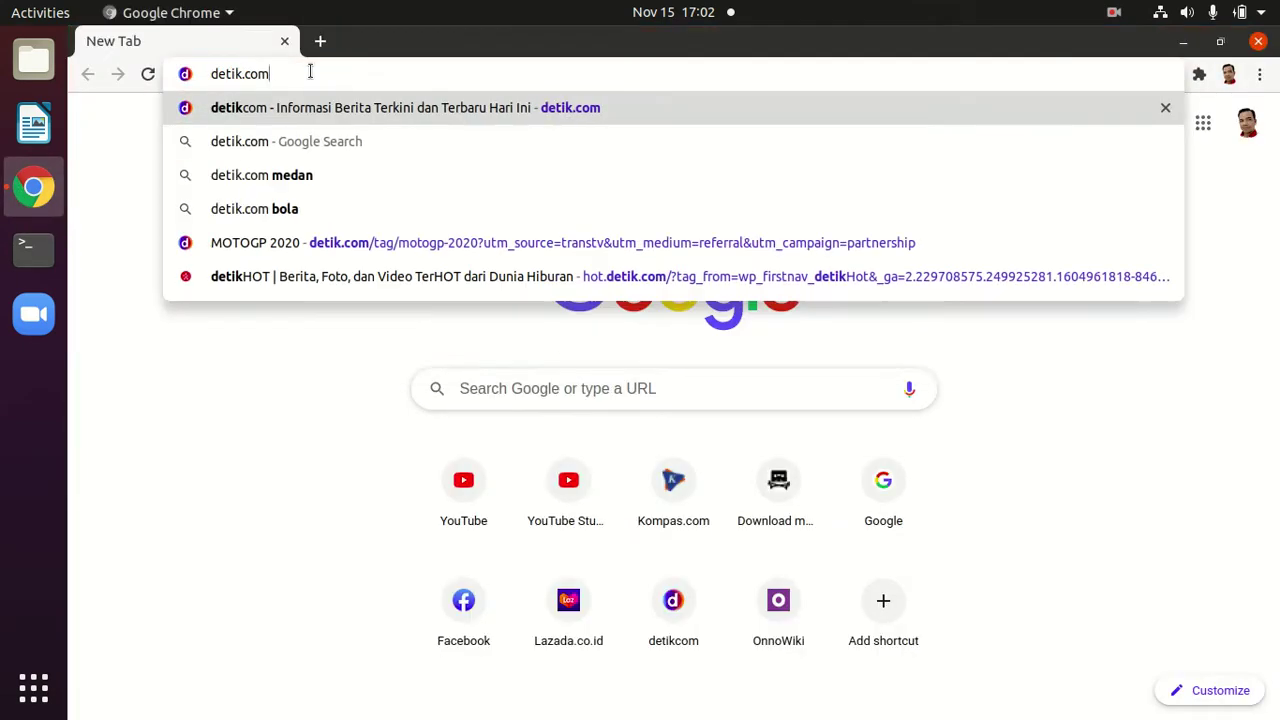
key(Return)
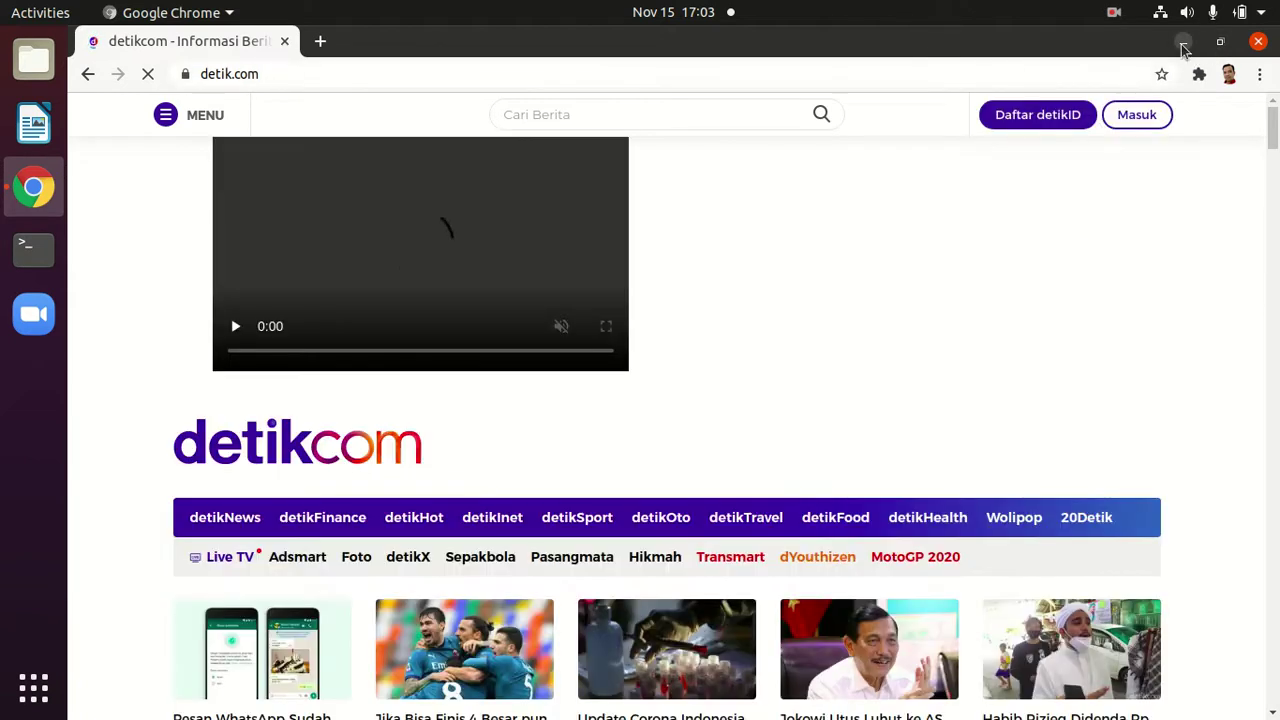
click(1182, 43)
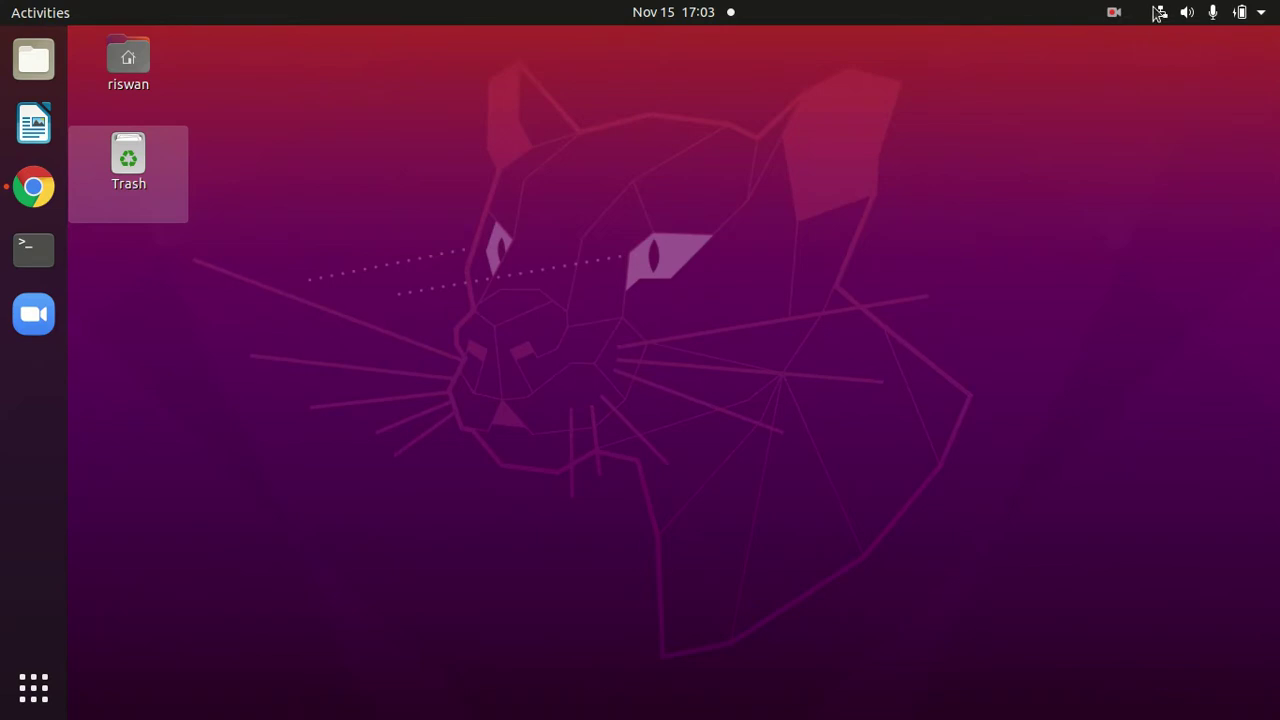
- Reopen the wired connection's configuration to review its address, default route and DNS details
click(1262, 18)
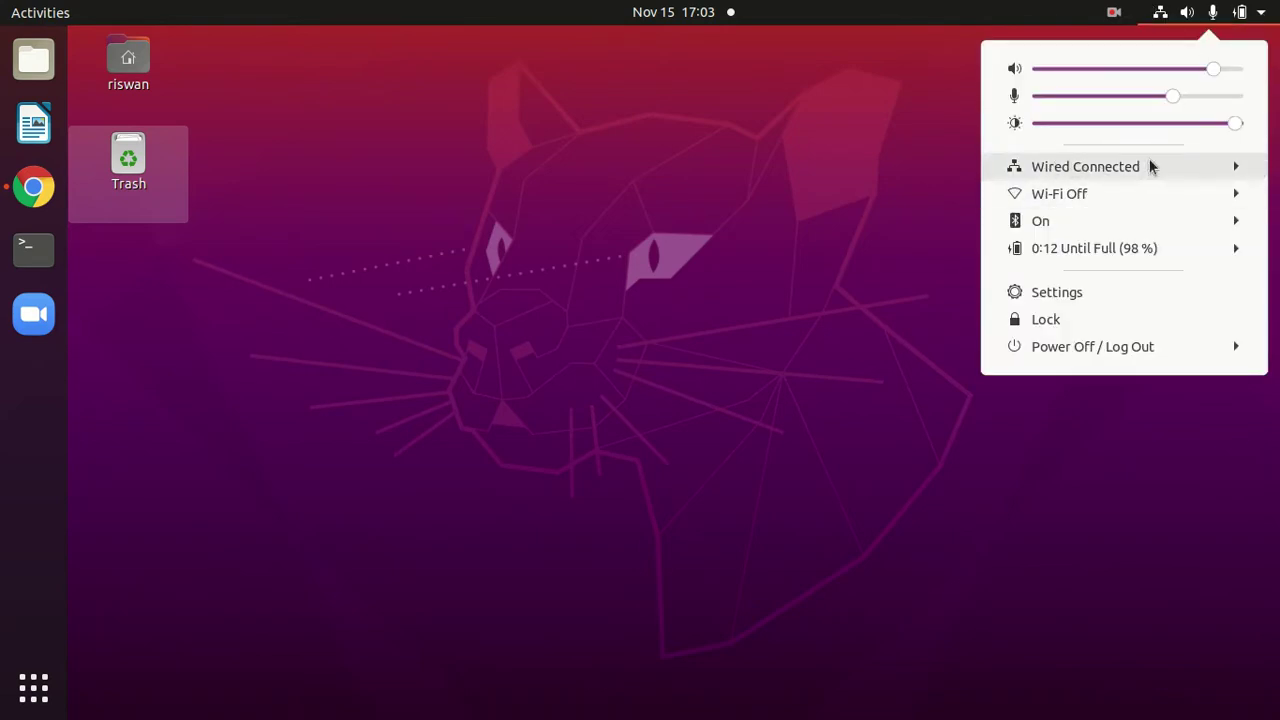
click(1235, 167)
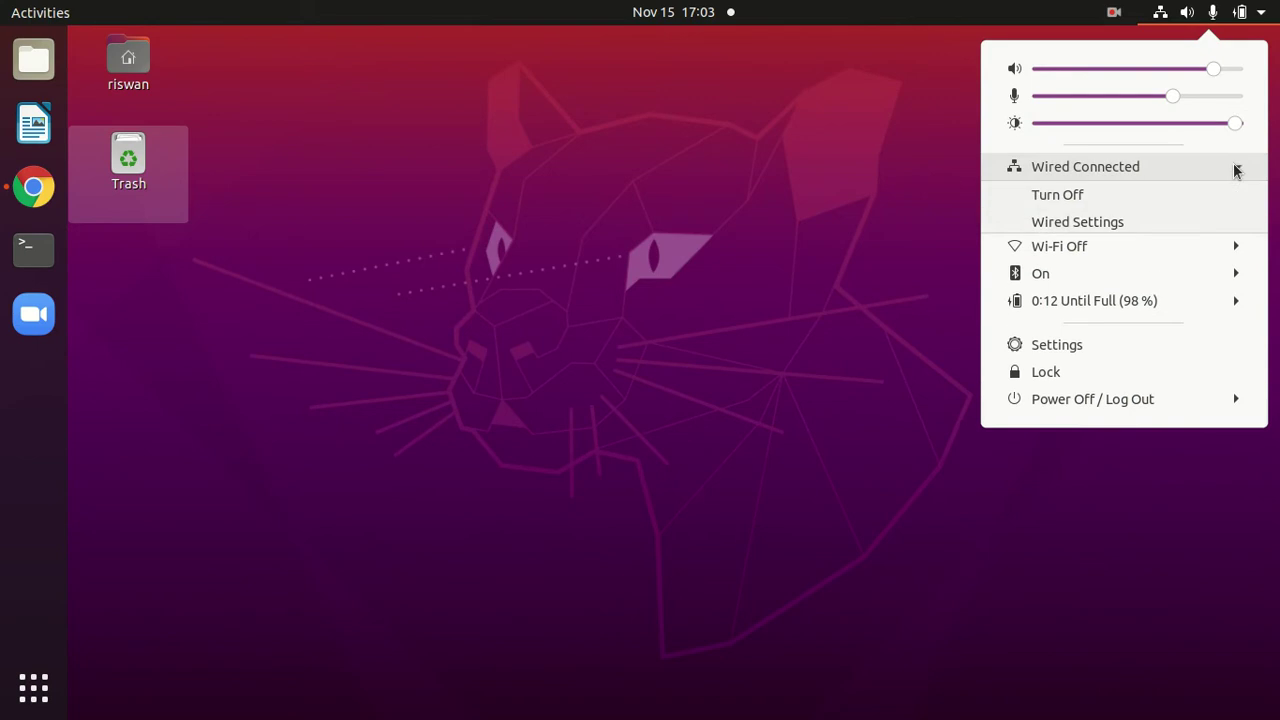
click(1104, 228)
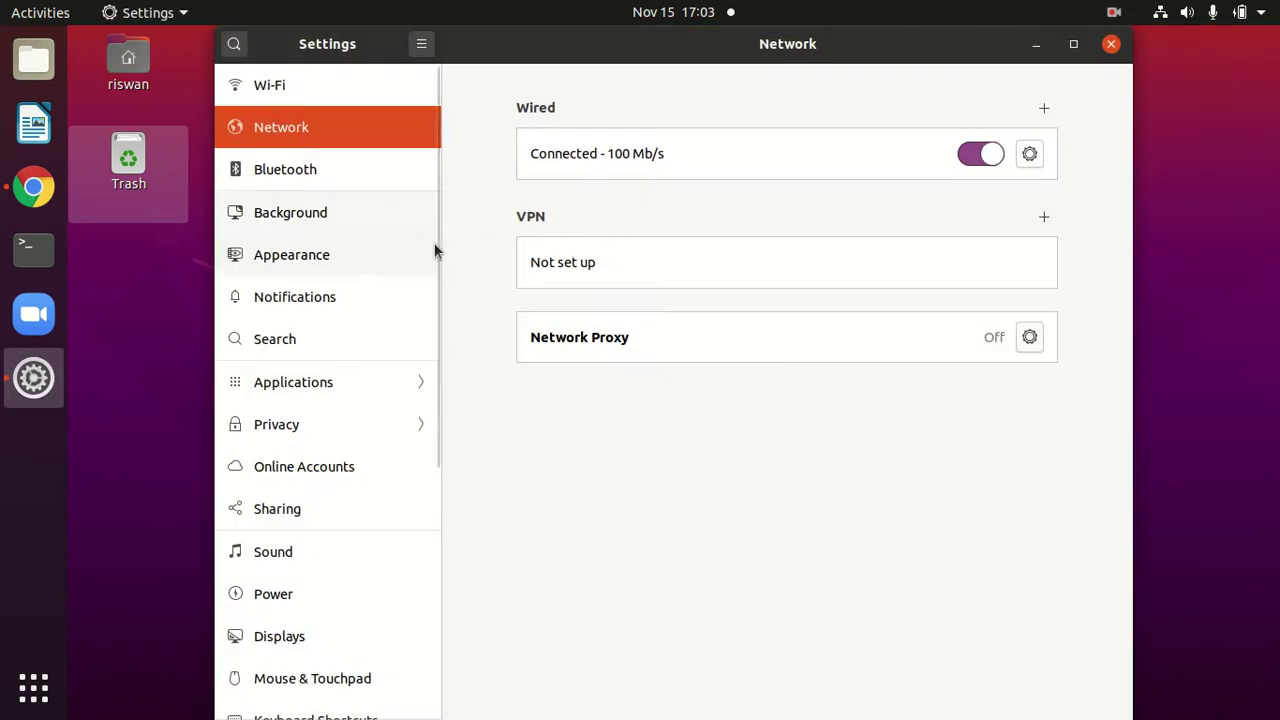
click(1030, 156)
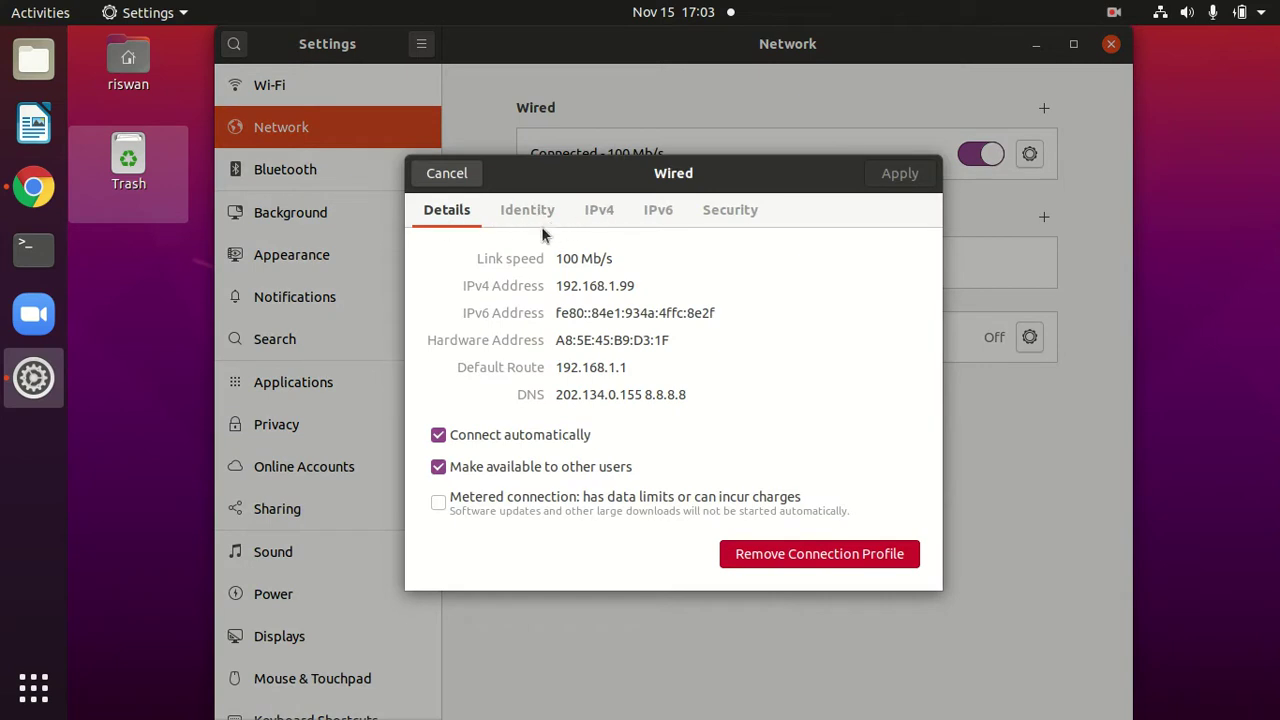
- Try to delete the 192.168.1.99 entry from the wired connection's manual IPv4 addresses
click(605, 210)
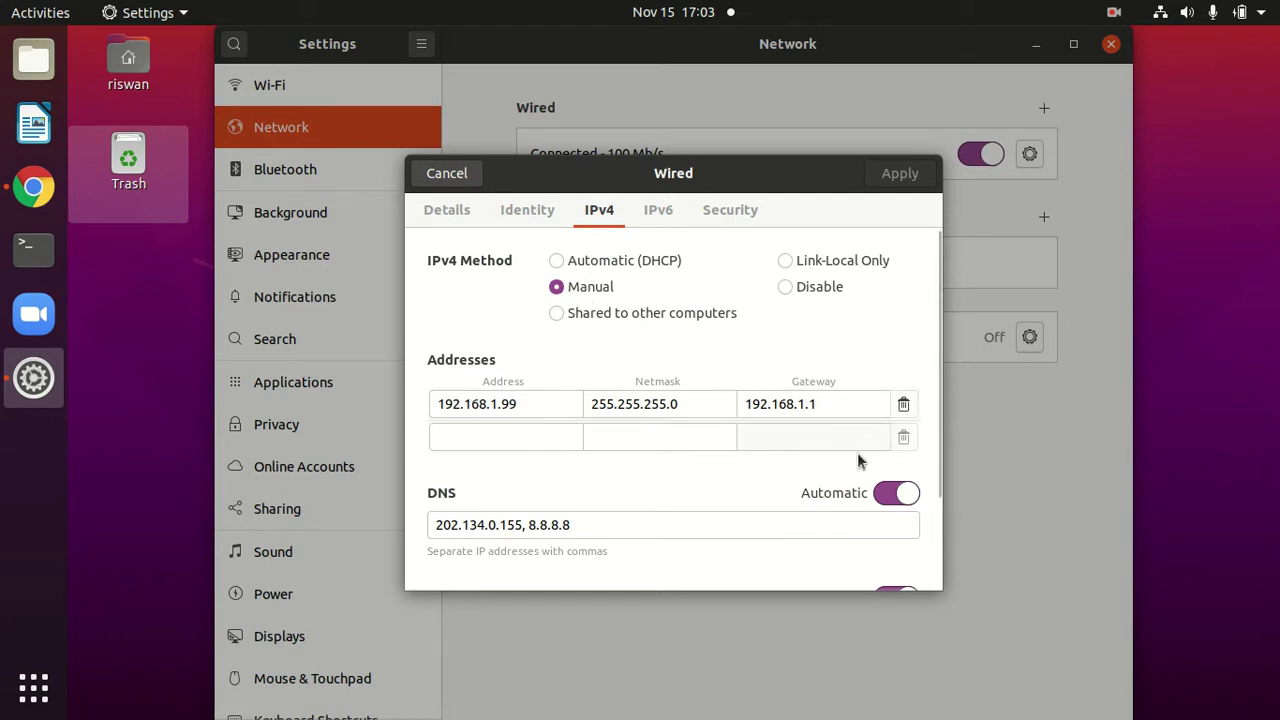
click(903, 404)
click(906, 178)
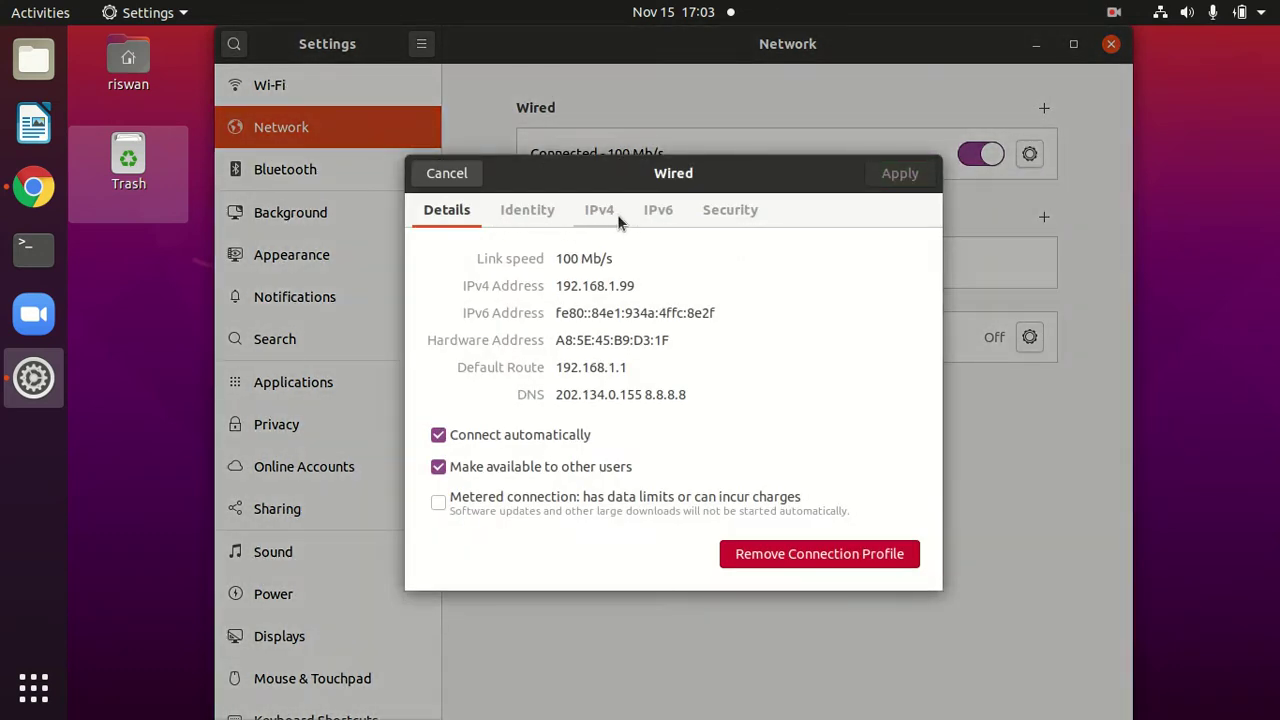
- Switch the wired connection's IPv4 method to Automatic (DHCP), clear the DNS server entries and apply the changes
click(600, 210)
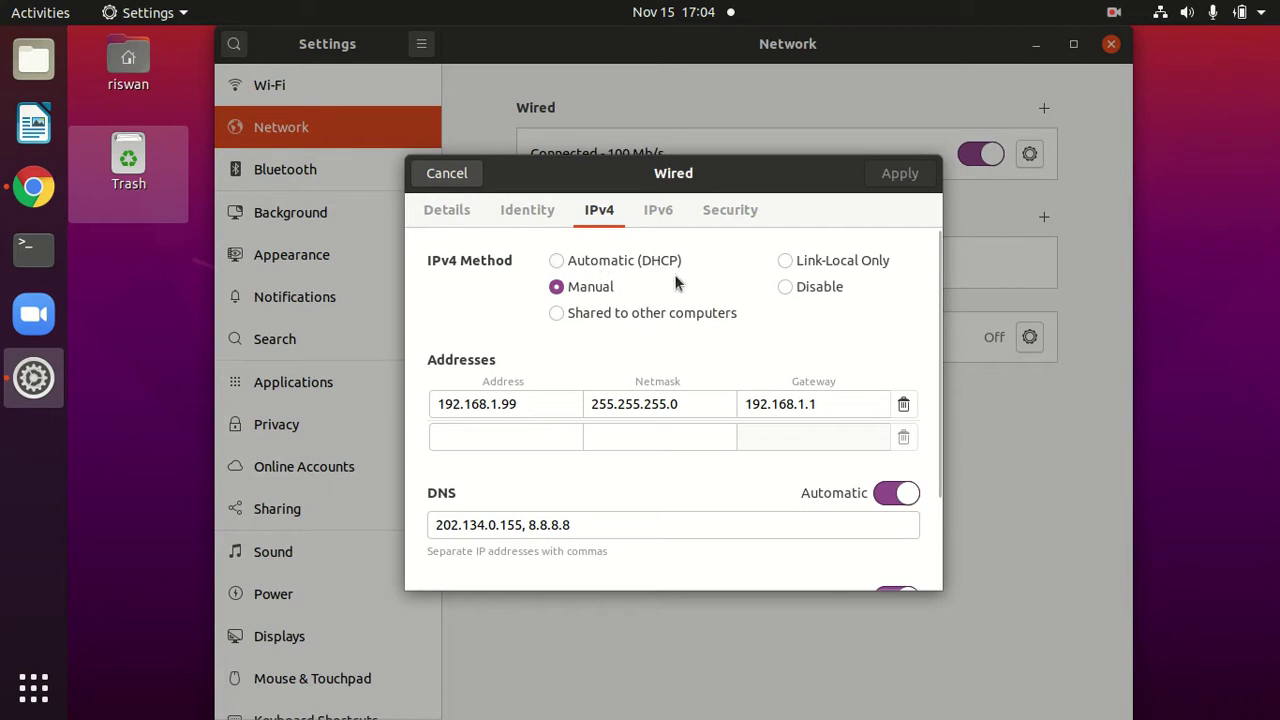
click(580, 264)
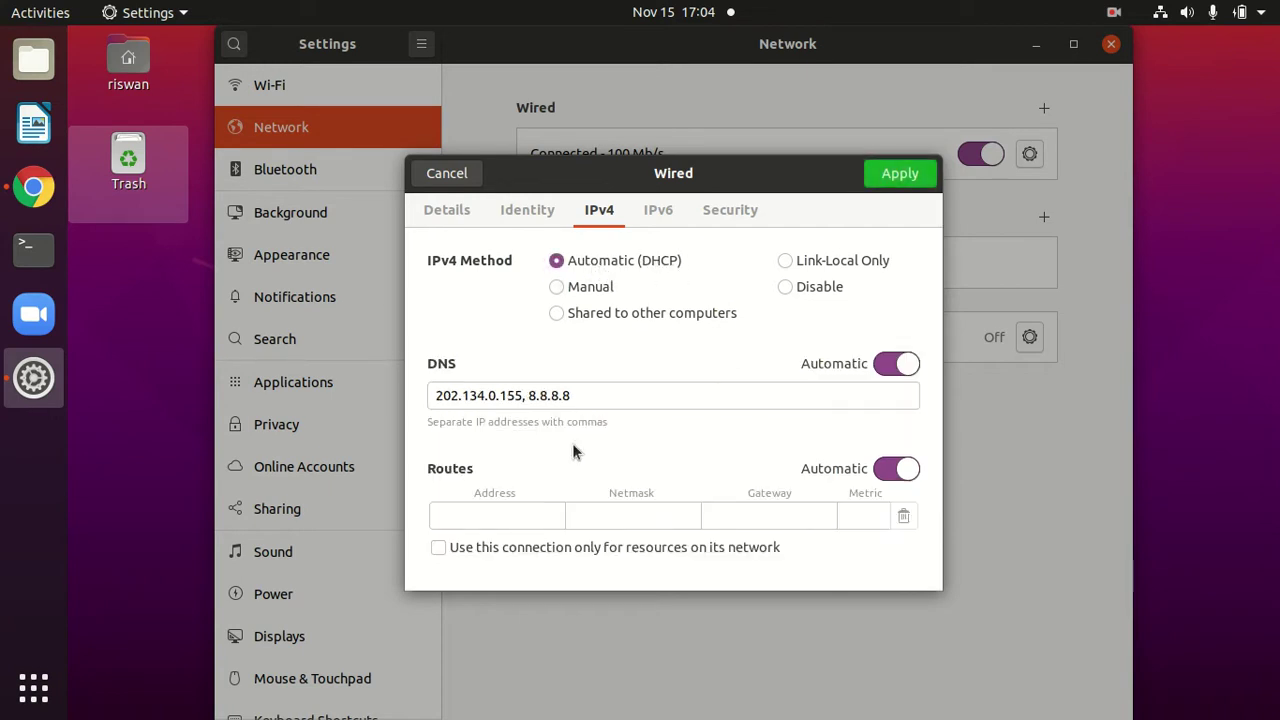
click(590, 394)
drag(590, 394, 363, 400)
key(BackSpace)
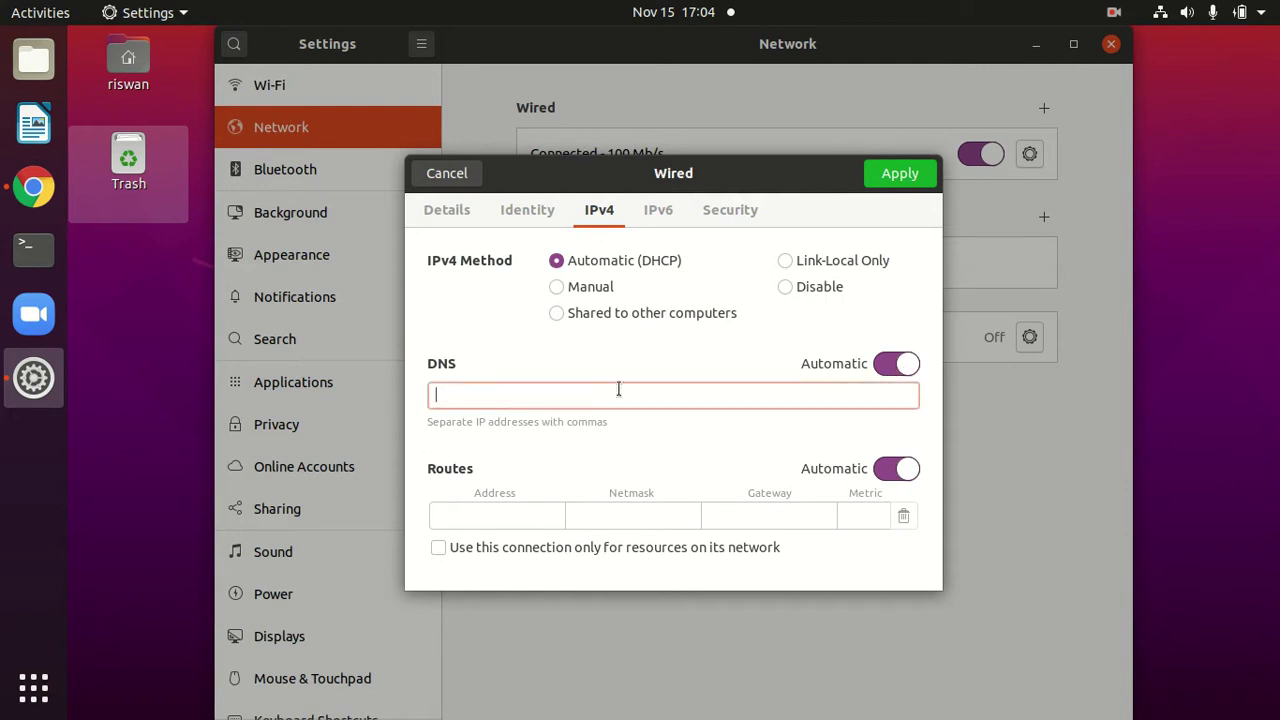
click(900, 370)
click(900, 365)
click(901, 173)
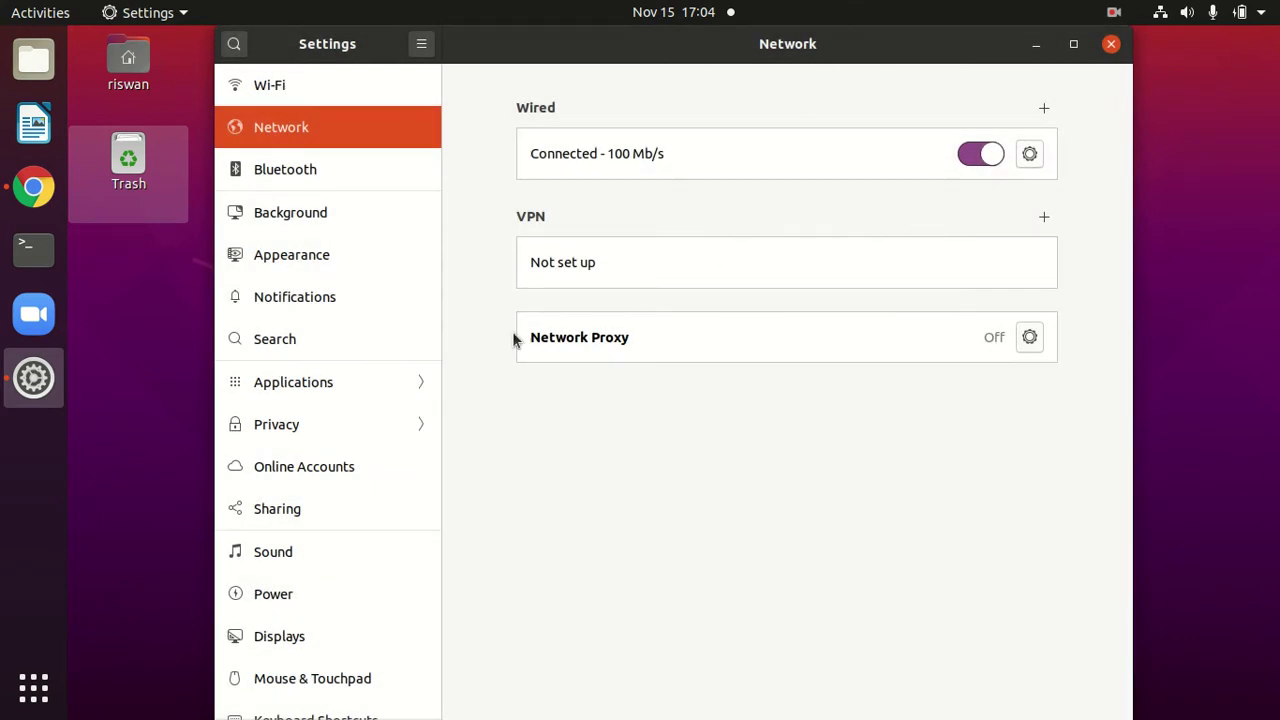
- Turn the wired connection off and on again to reload its configuration, and close the network settings
click(972, 158)
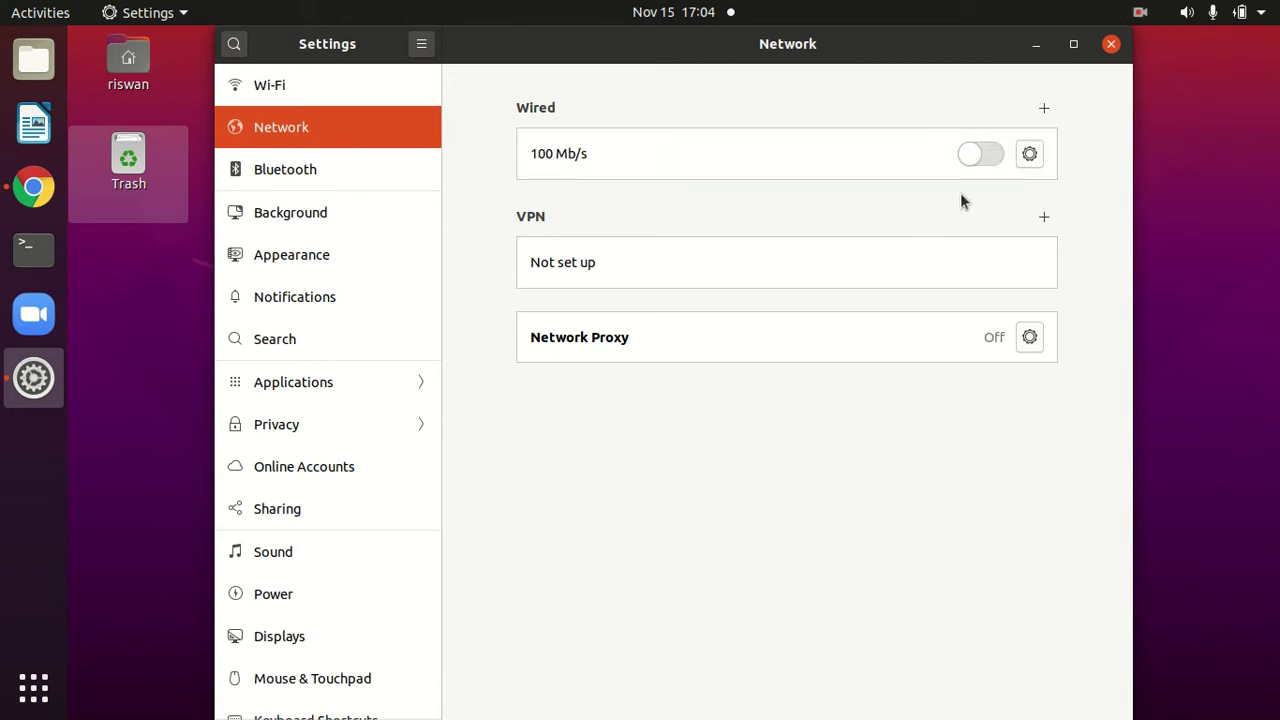
click(977, 154)
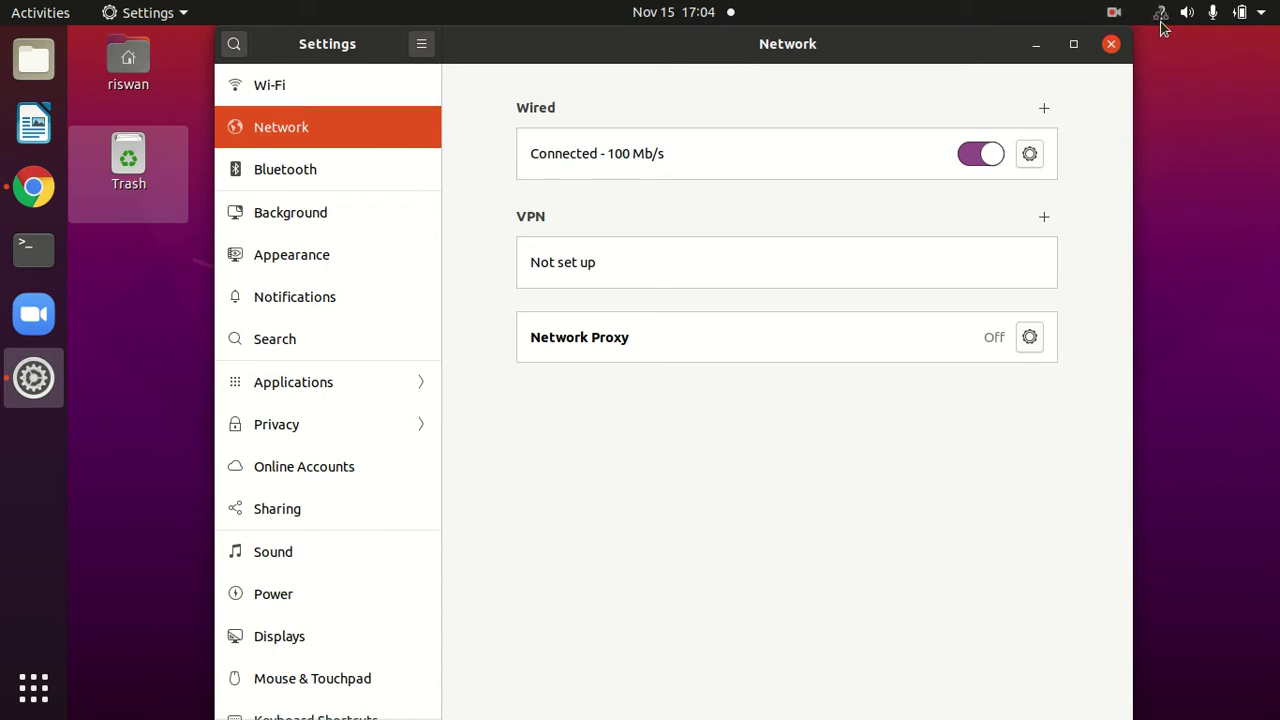
click(1111, 44)
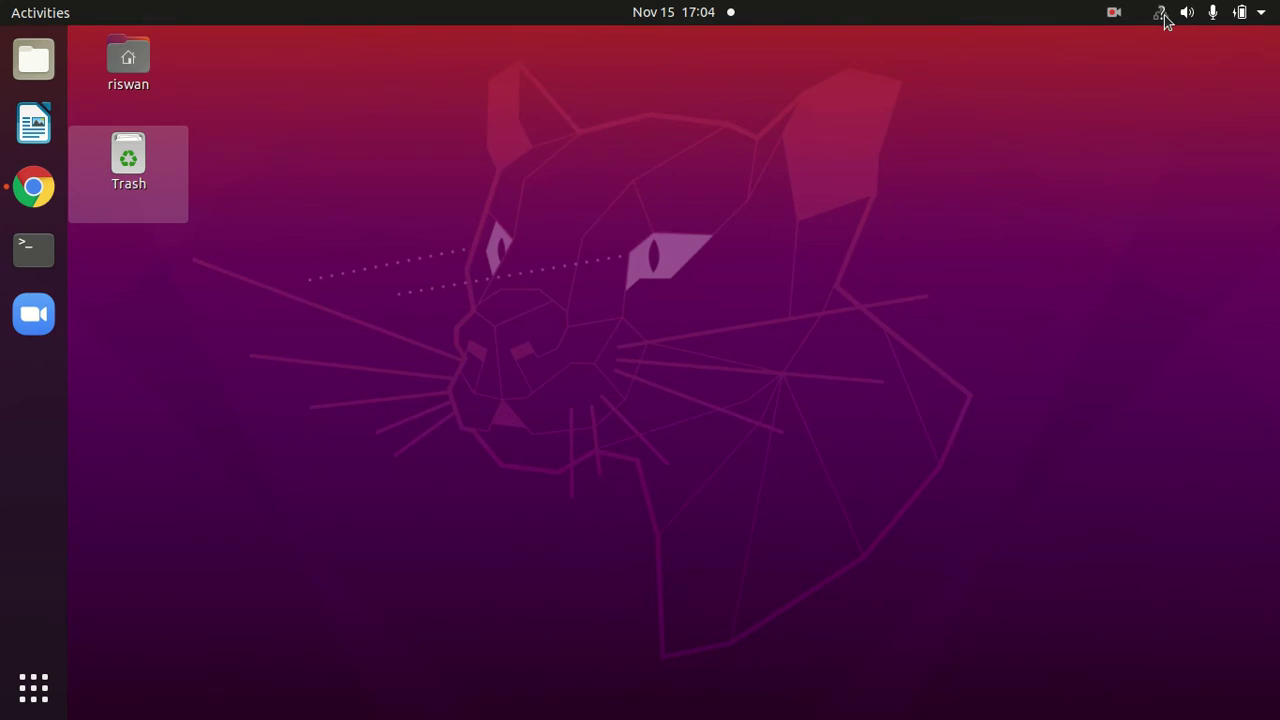
- Check the wired connection's status and its options in the system menu, and close the menu
click(1162, 14)
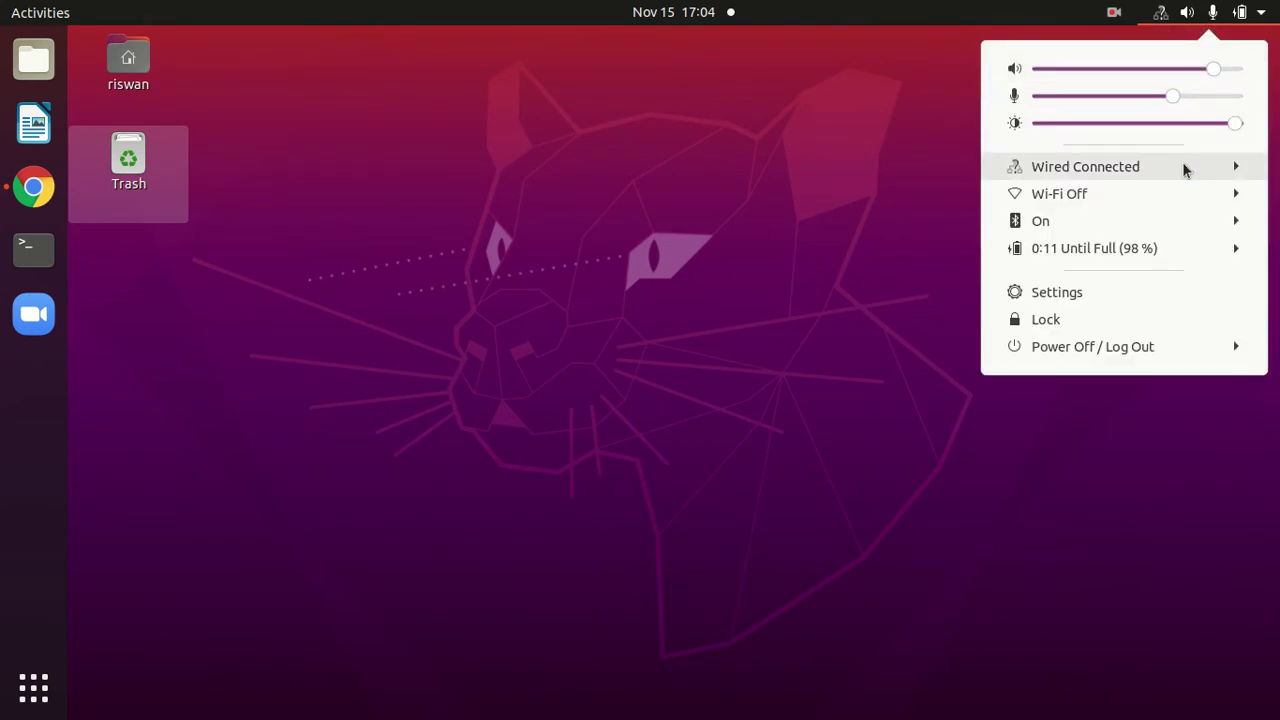
click(1185, 166)
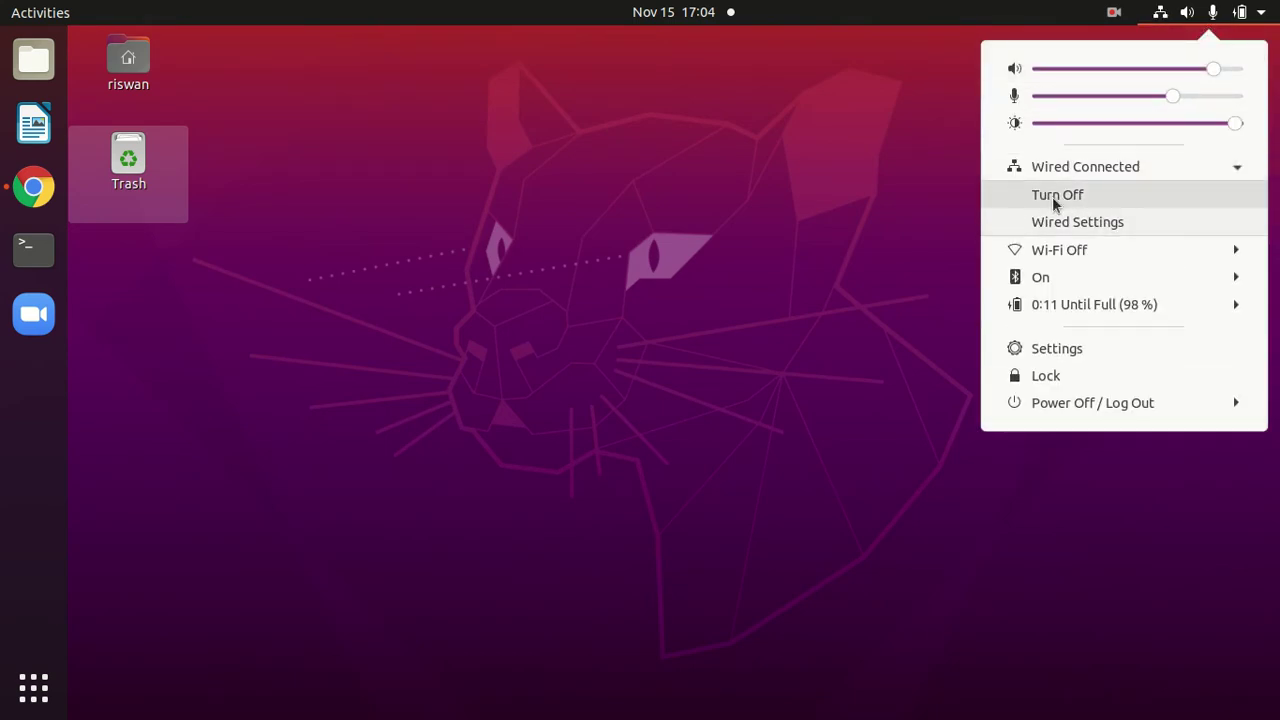
click(905, 99)
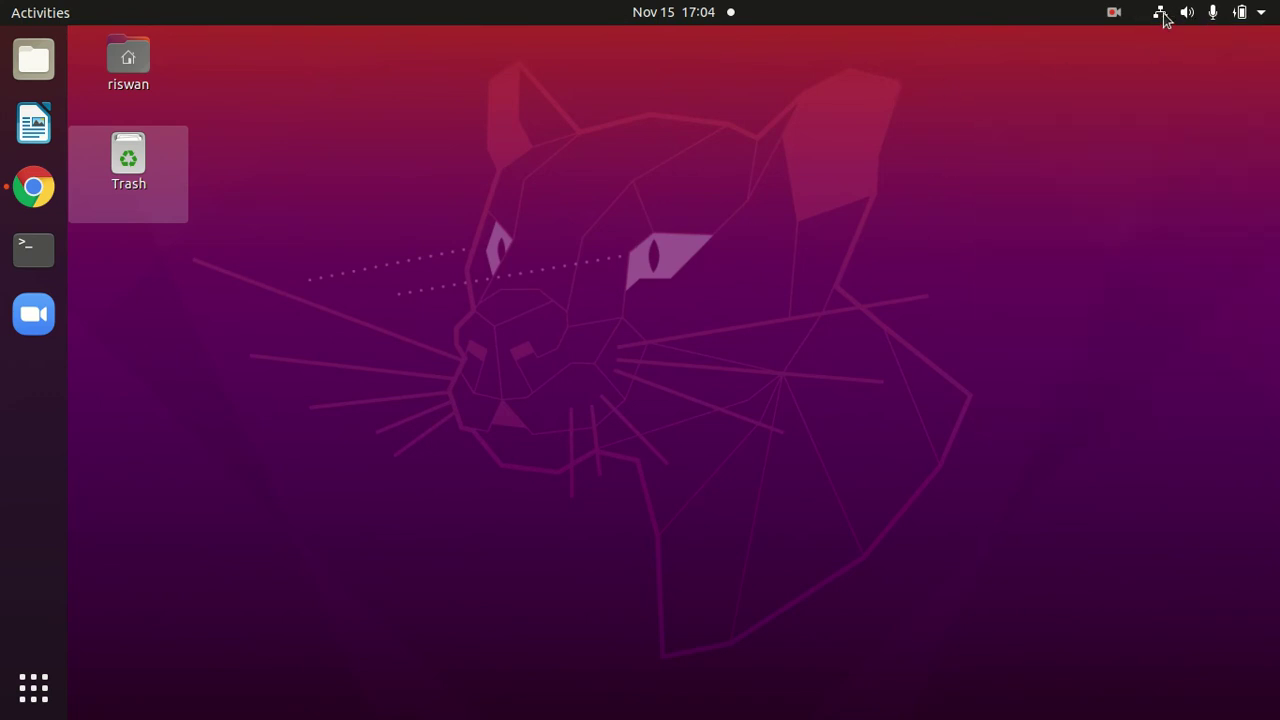
- Switch to Google Chrome, load kompas.com in a new tab to test the internet connection, and minimize the browser
click(33, 186)
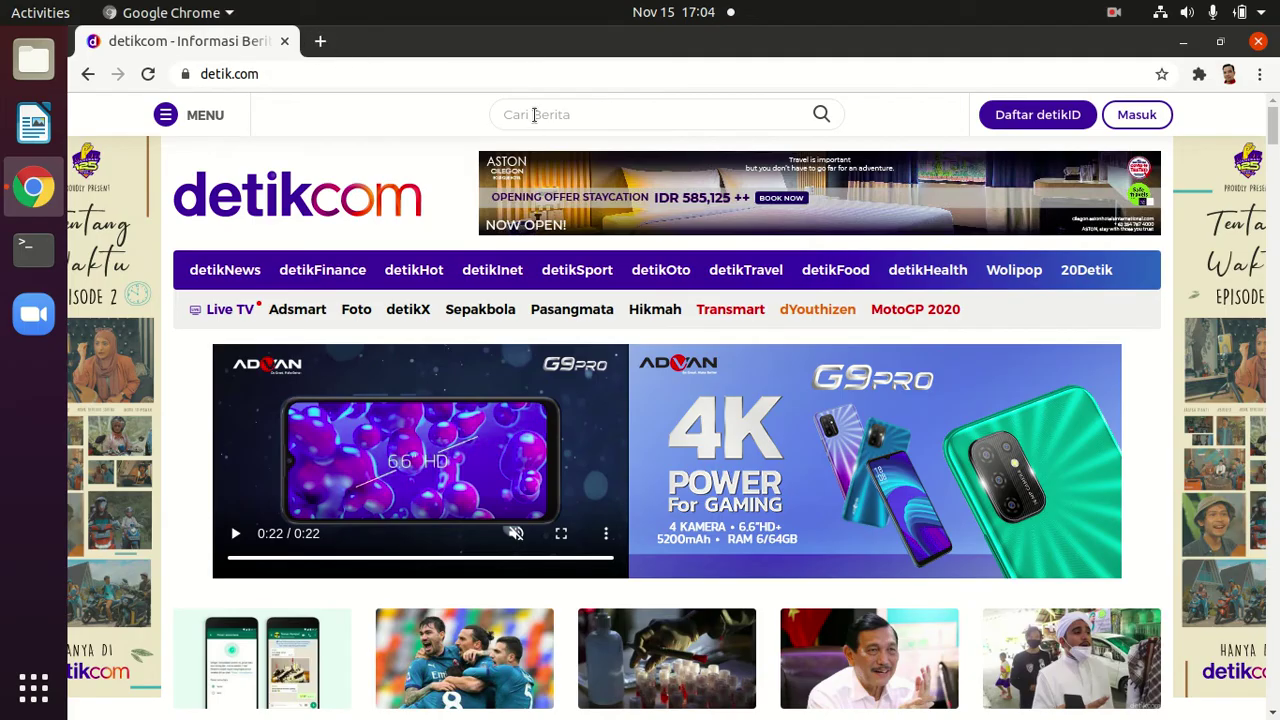
click(320, 41)
text(komap)
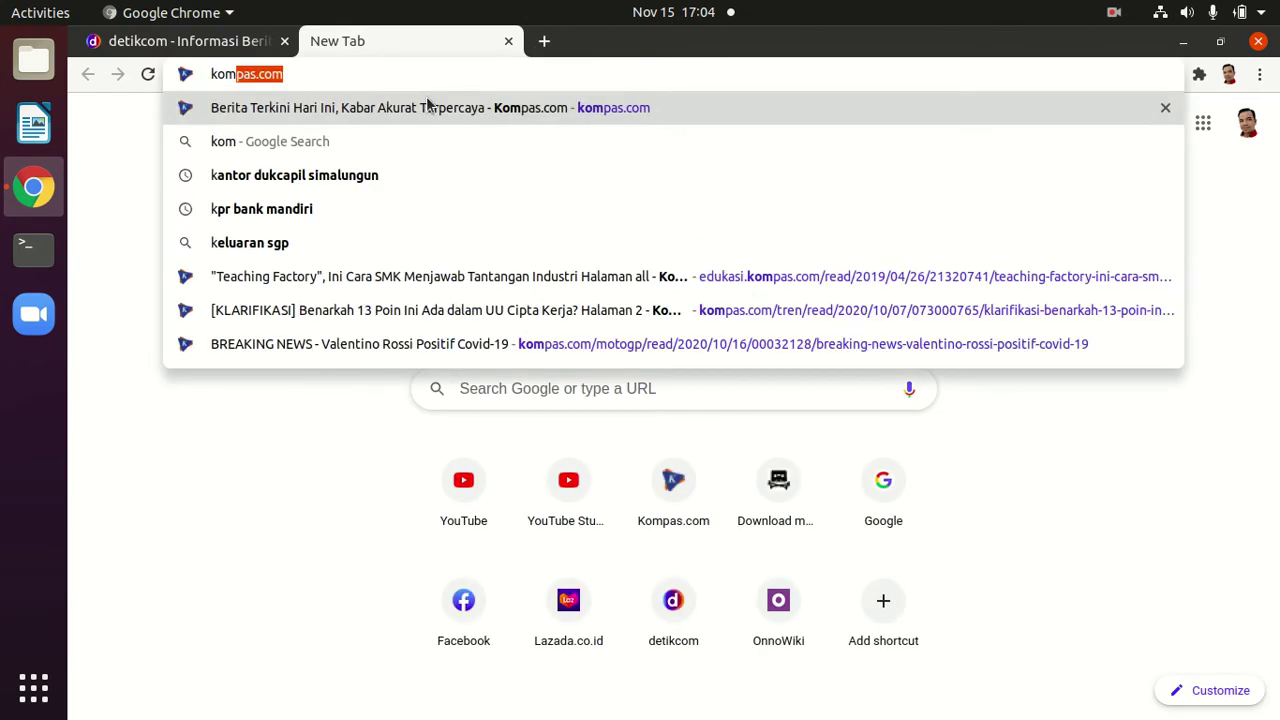
key(BackSpace)
key(BackSpace)
text(pa)
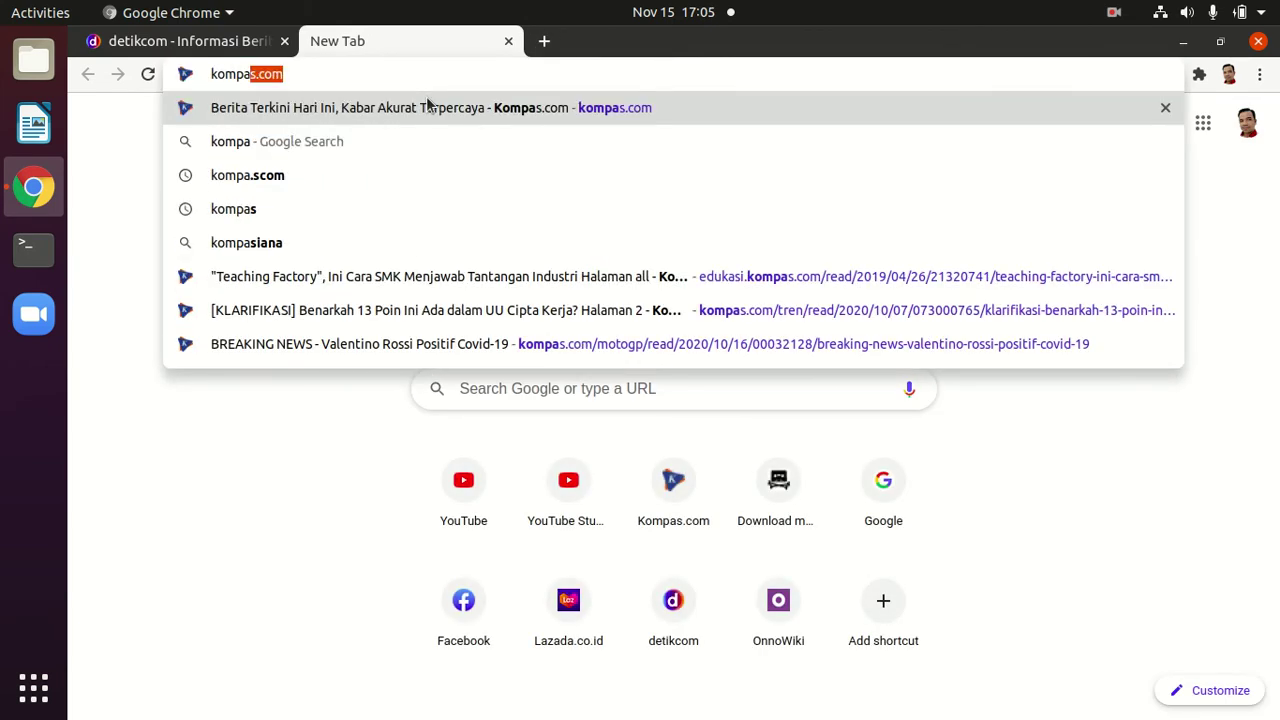
key(Return)
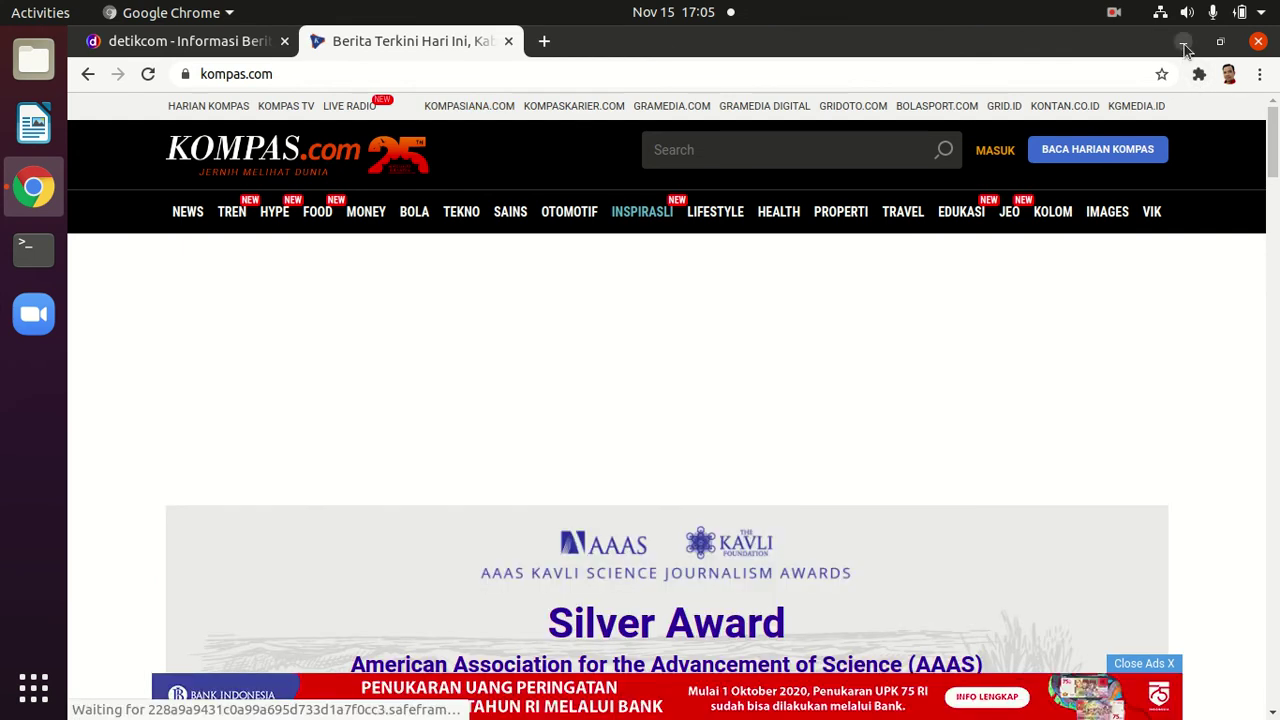
click(1183, 43)
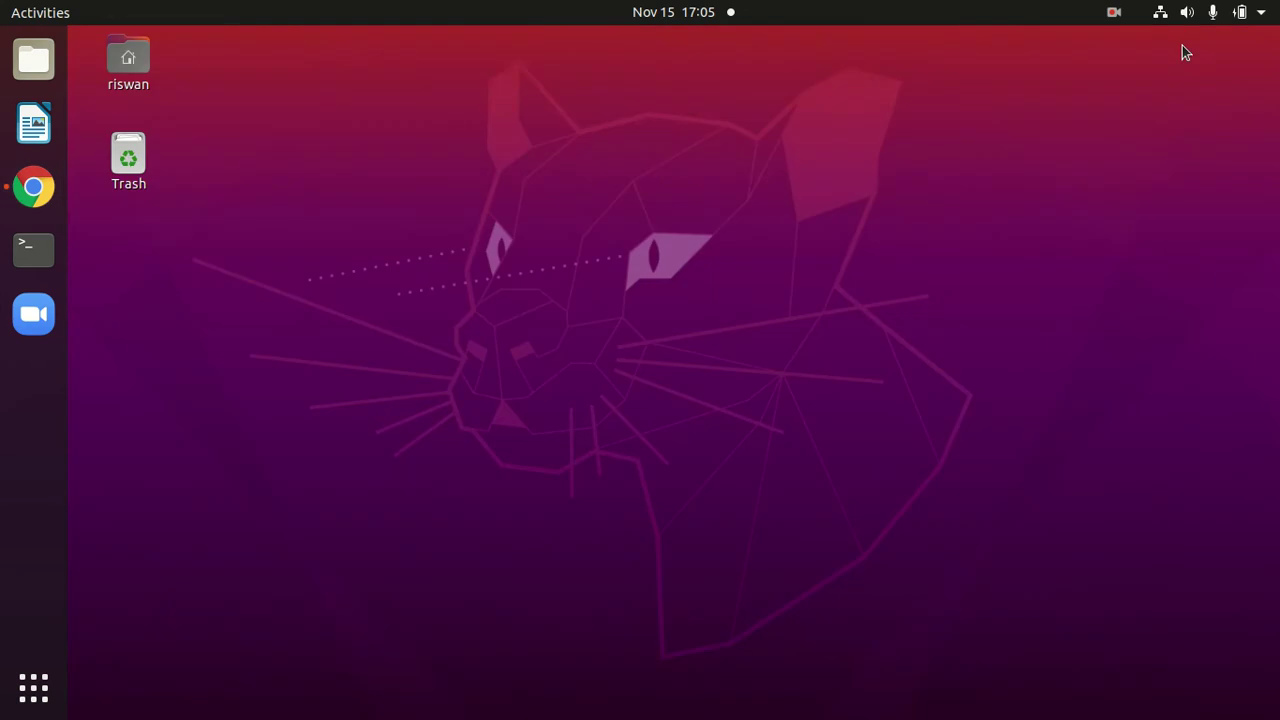